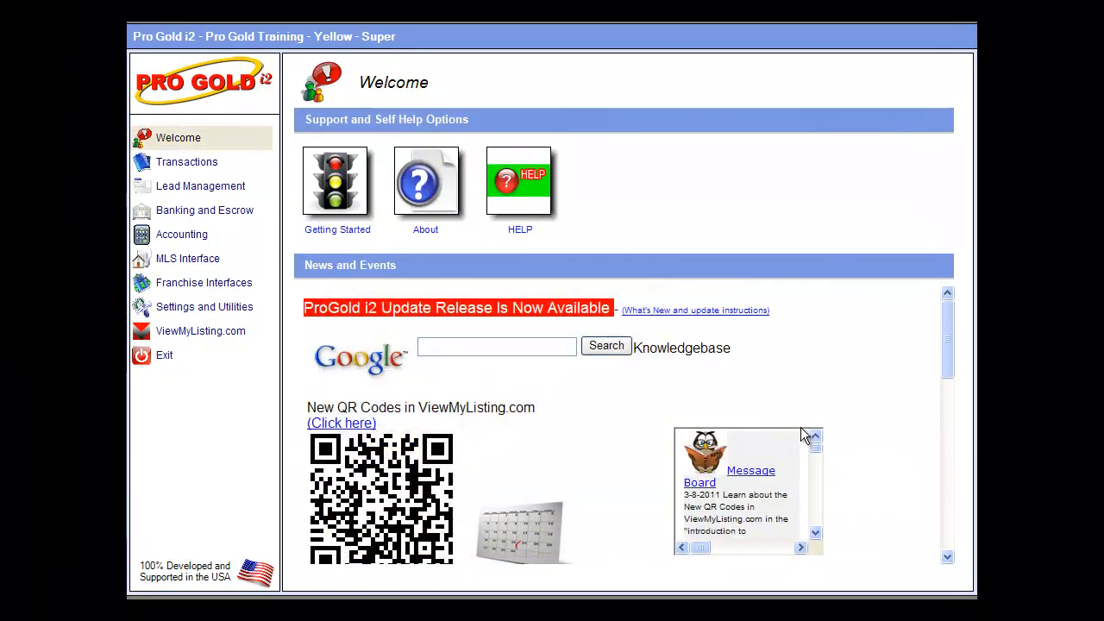
- Add the third-party MLS interface with interface code SWMARRets, and exit its import window without running the import
left_click(183, 260)
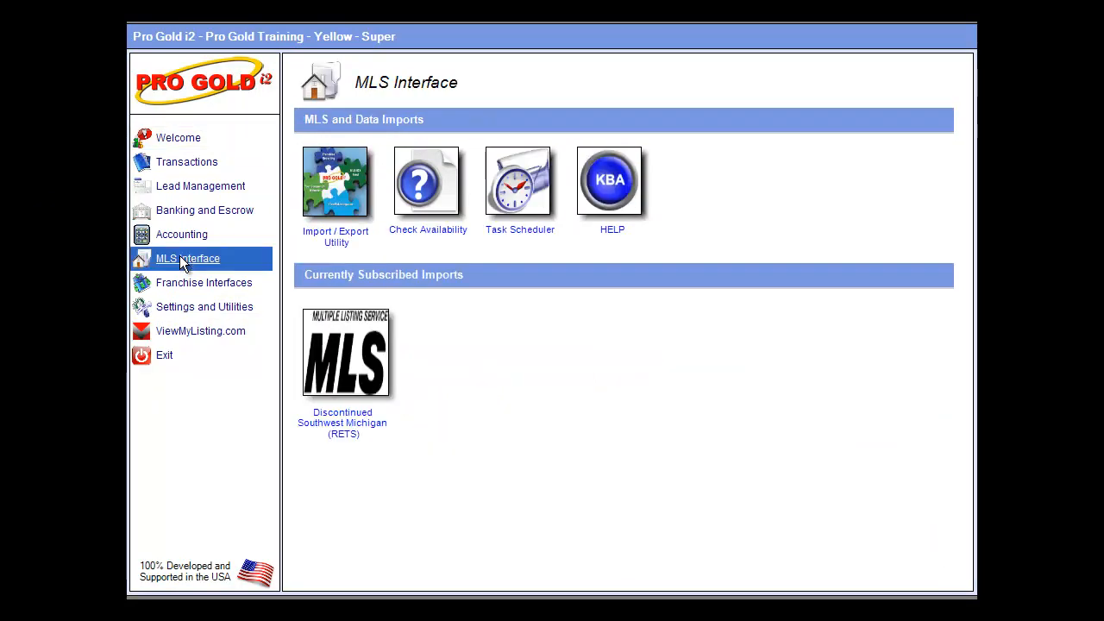
left_click(337, 183)
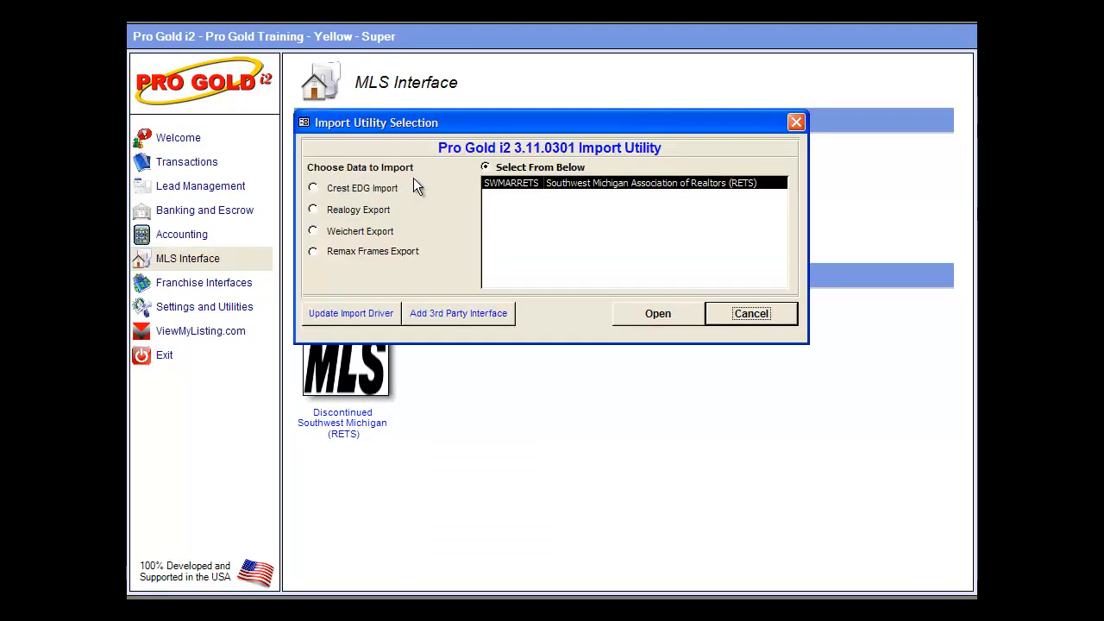
left_click(453, 314)
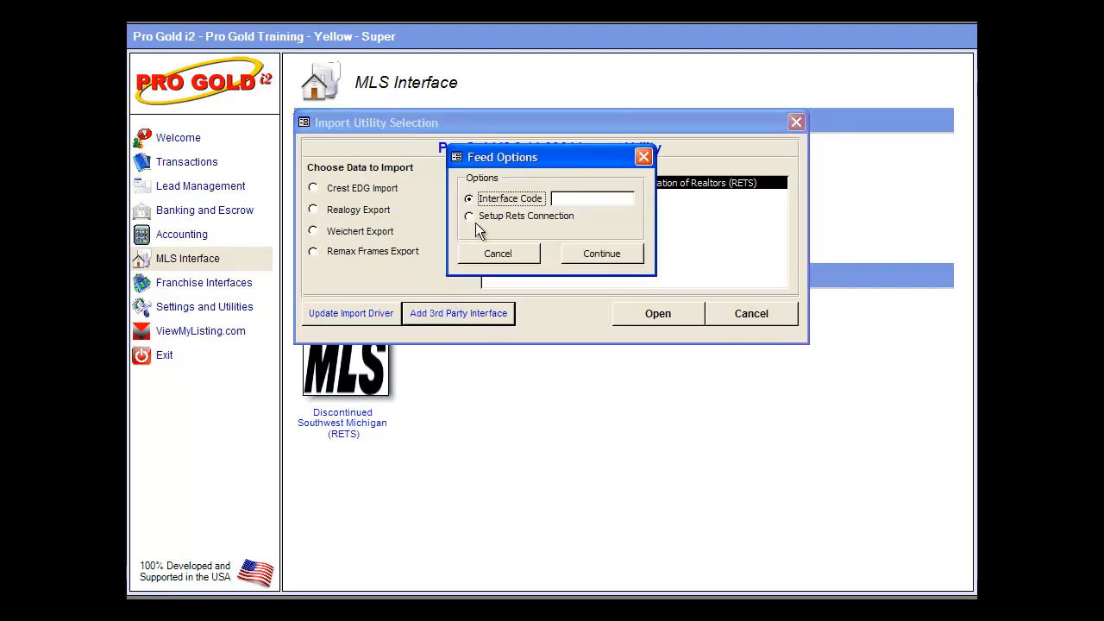
left_click(569, 198)
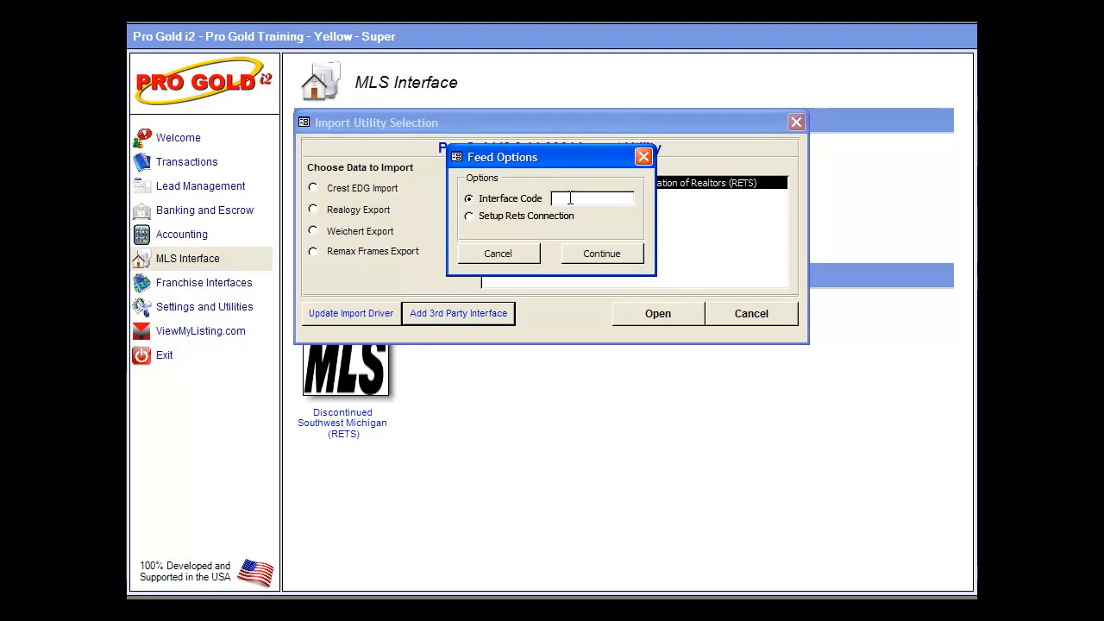
type("SWMARRets")
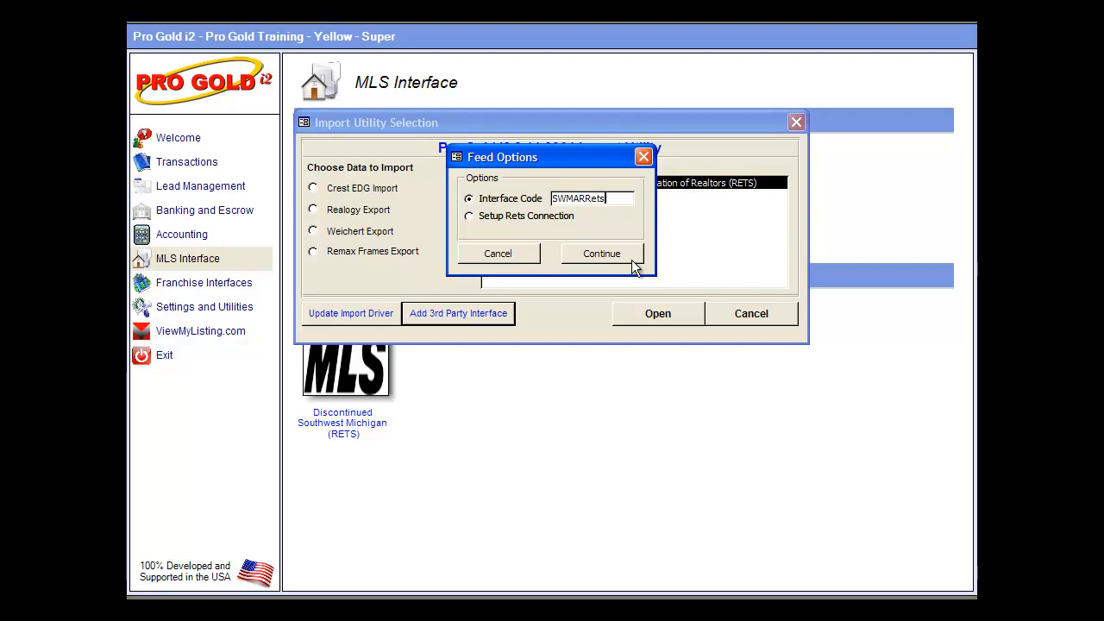
left_click(592, 254)
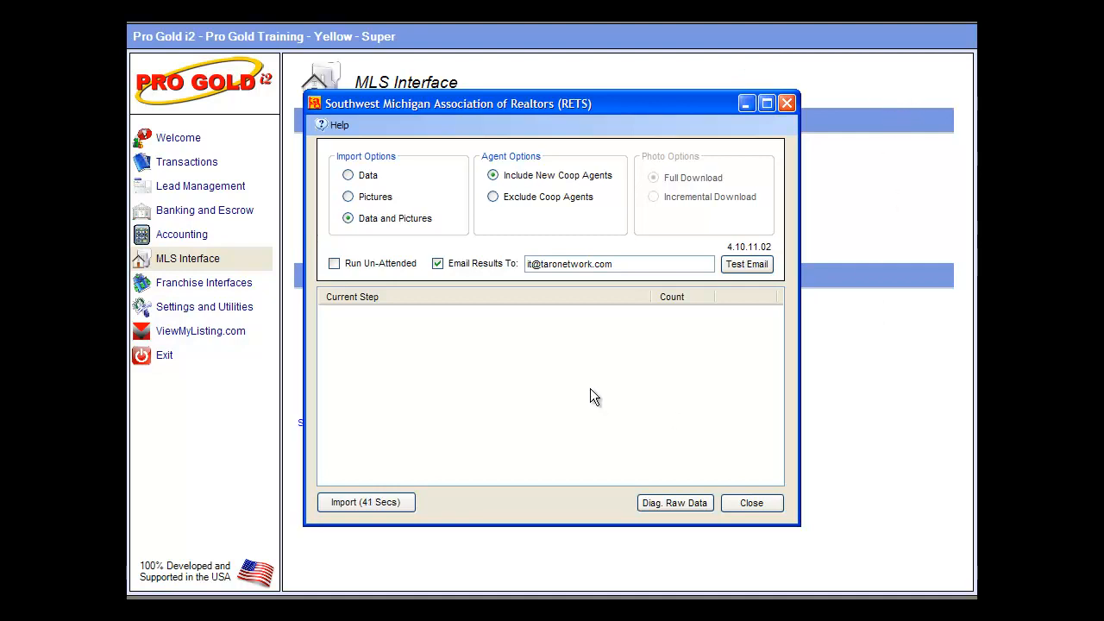
left_click(759, 502)
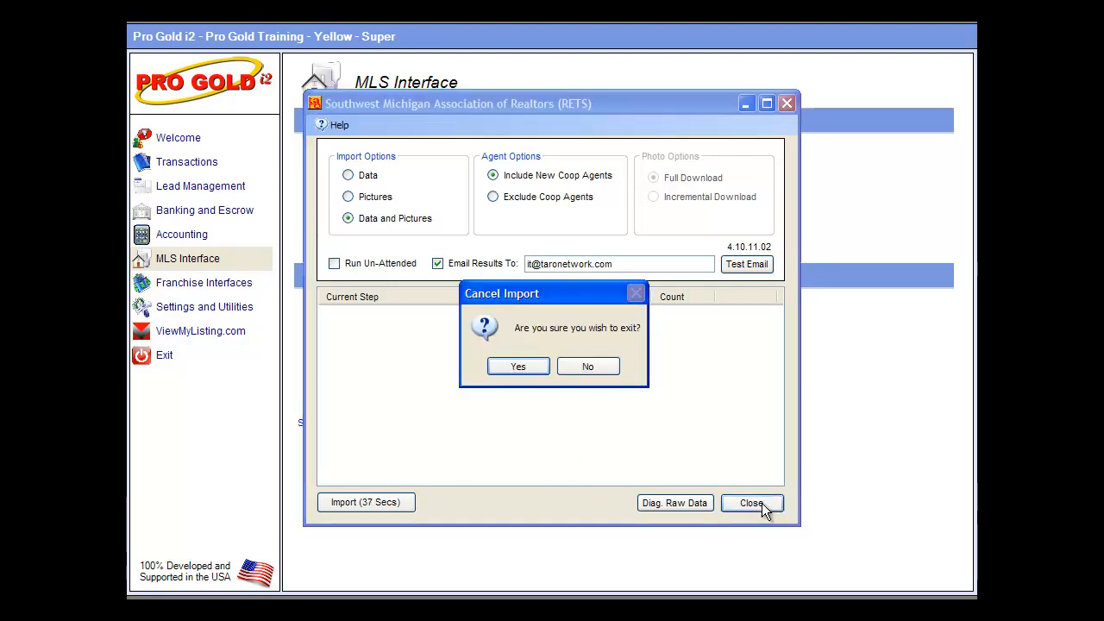
left_click(520, 366)
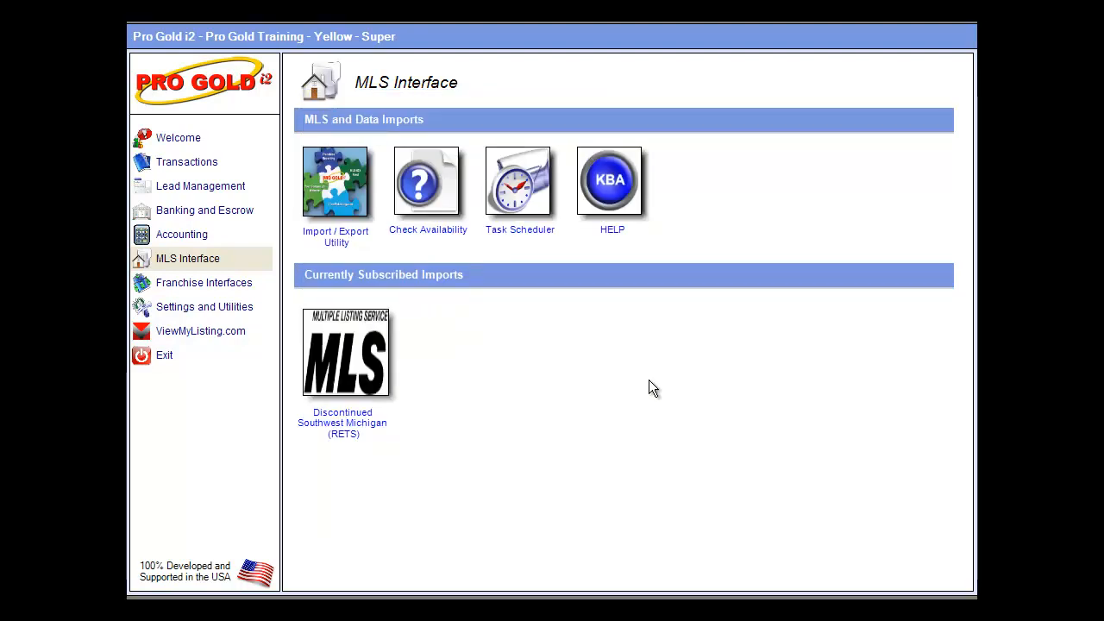
- Find the Non Co-op offices in the office setup and retrieve the record of Training Yellow Office # 1
left_click(186, 165)
left_click(207, 191)
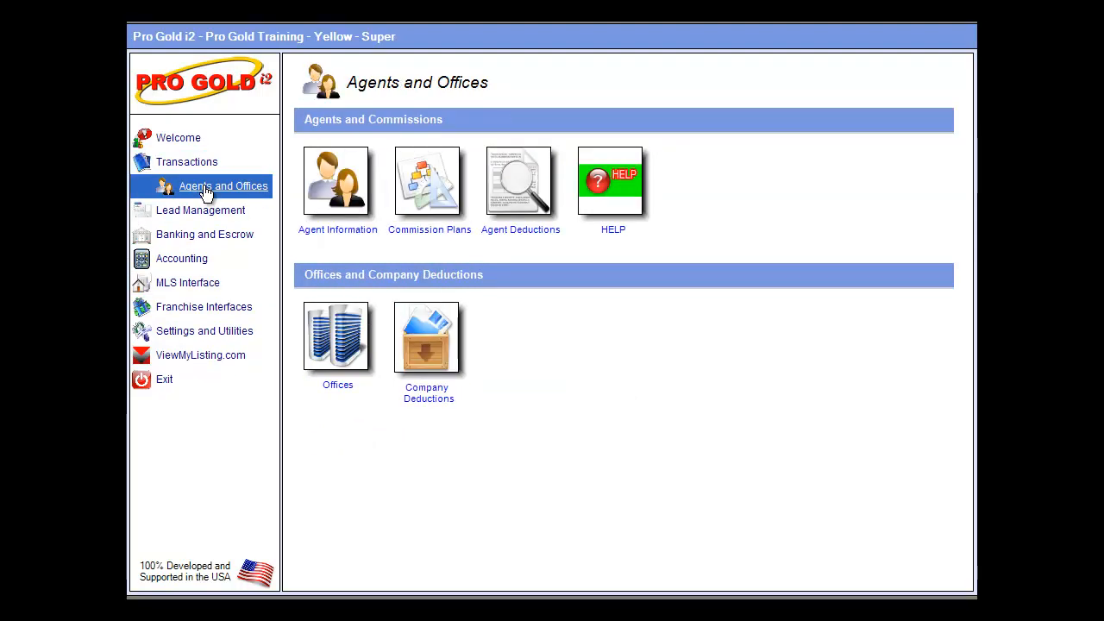
left_click(342, 339)
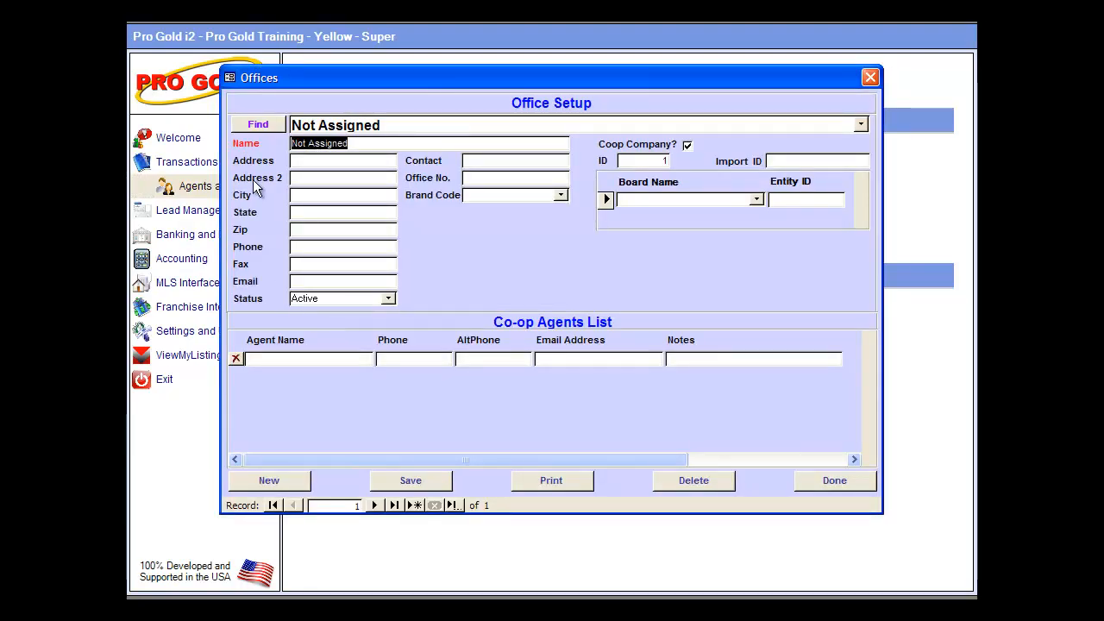
left_click(256, 126)
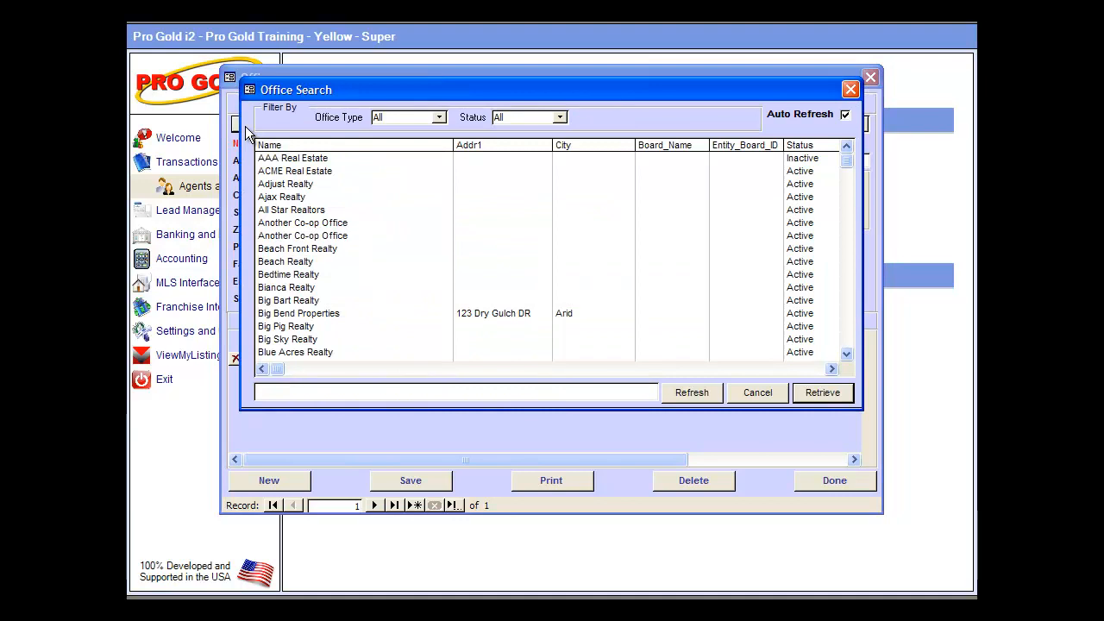
left_click(439, 117)
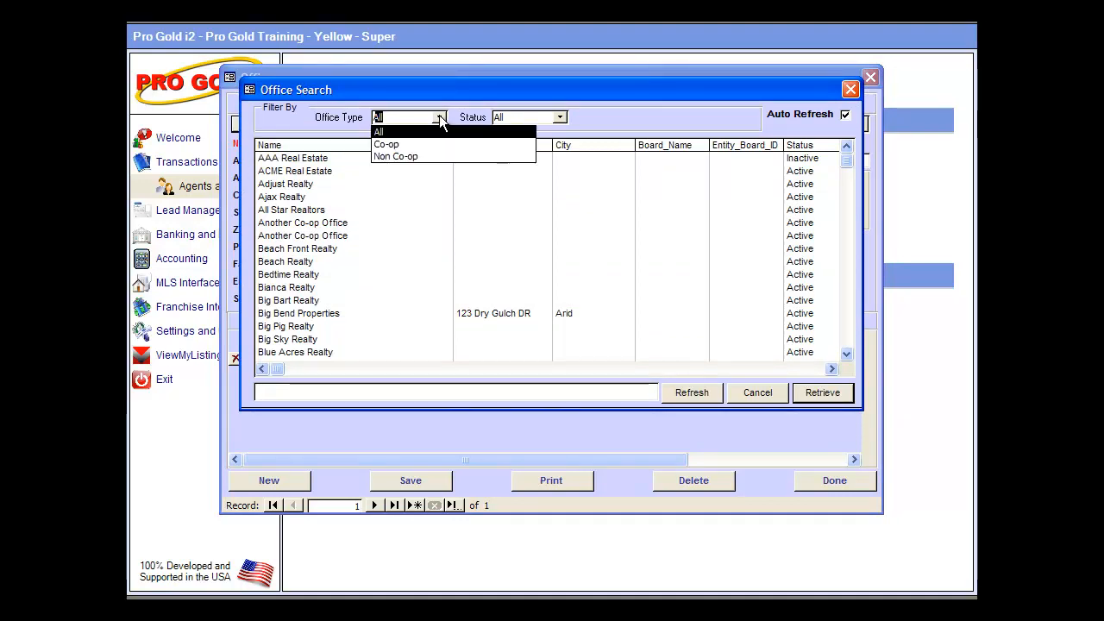
left_click(417, 156)
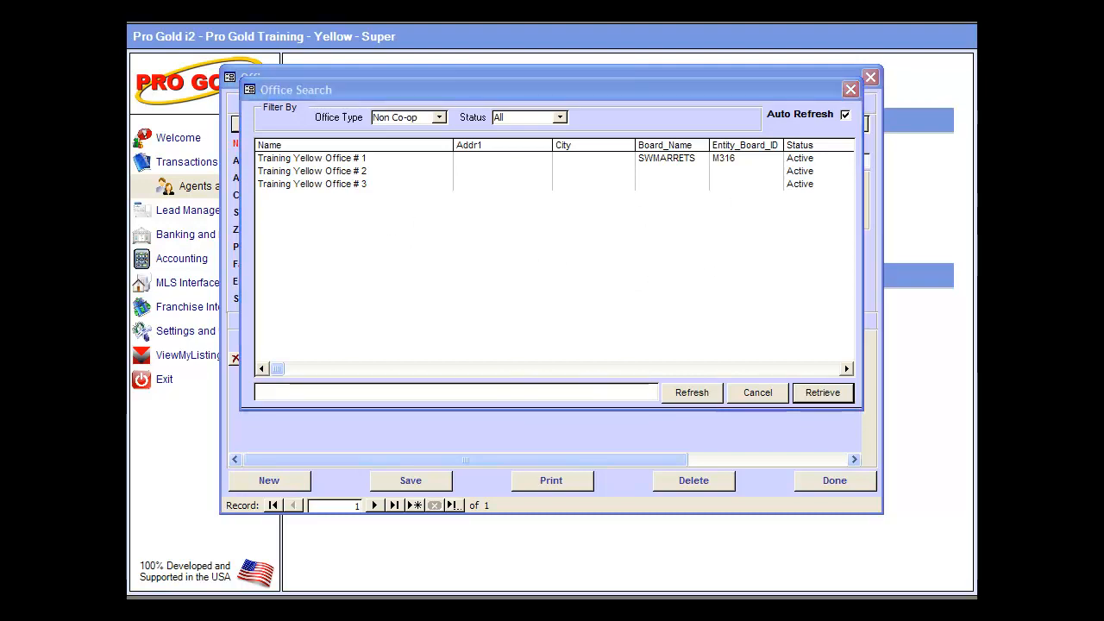
left_click(292, 159)
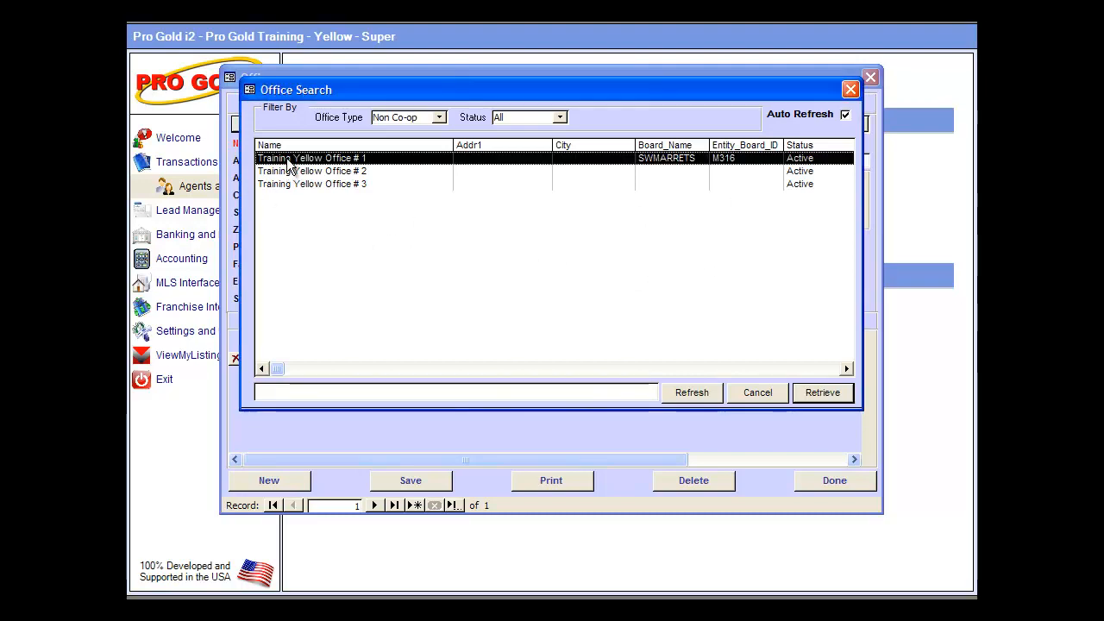
left_click(823, 393)
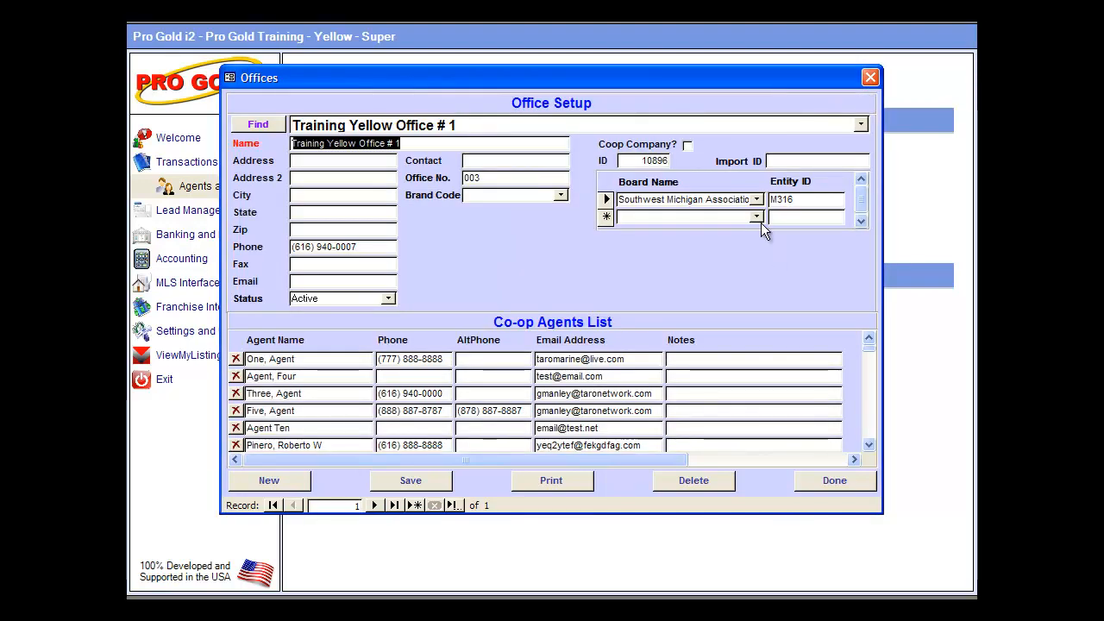
- Check the board name choices and the entity ID assigned to Training Yellow Office # 1
left_click(758, 200)
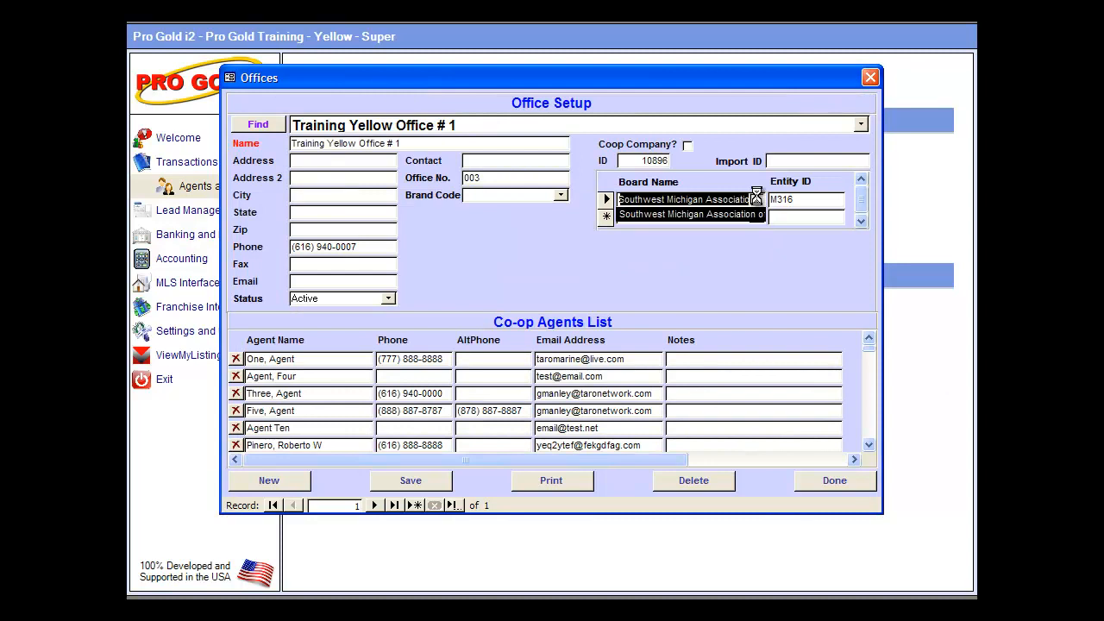
left_click(752, 175)
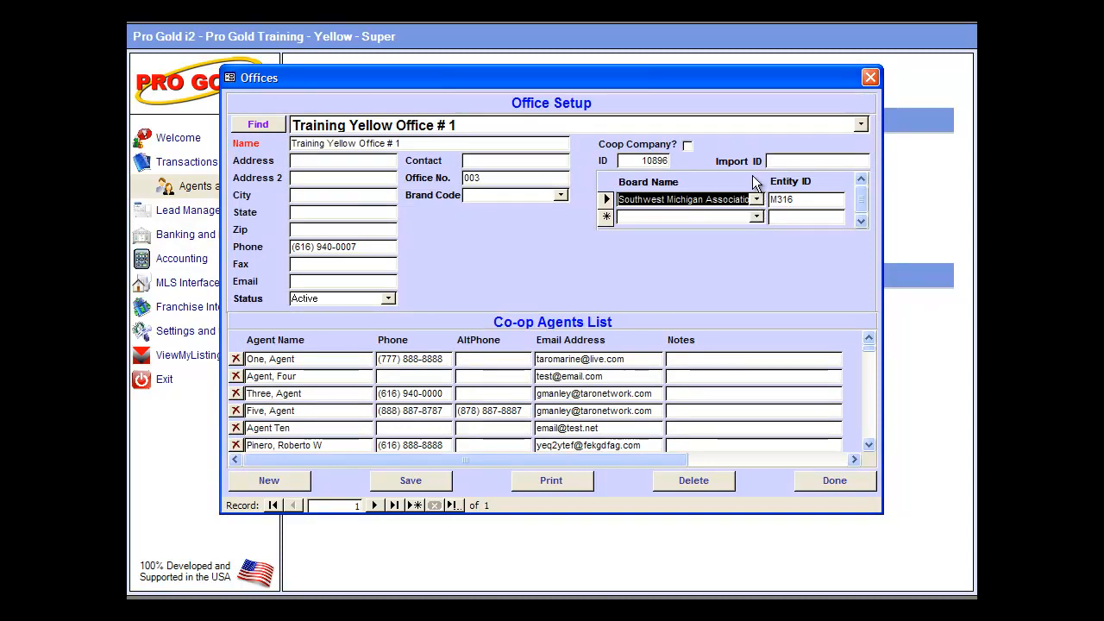
left_click(824, 199)
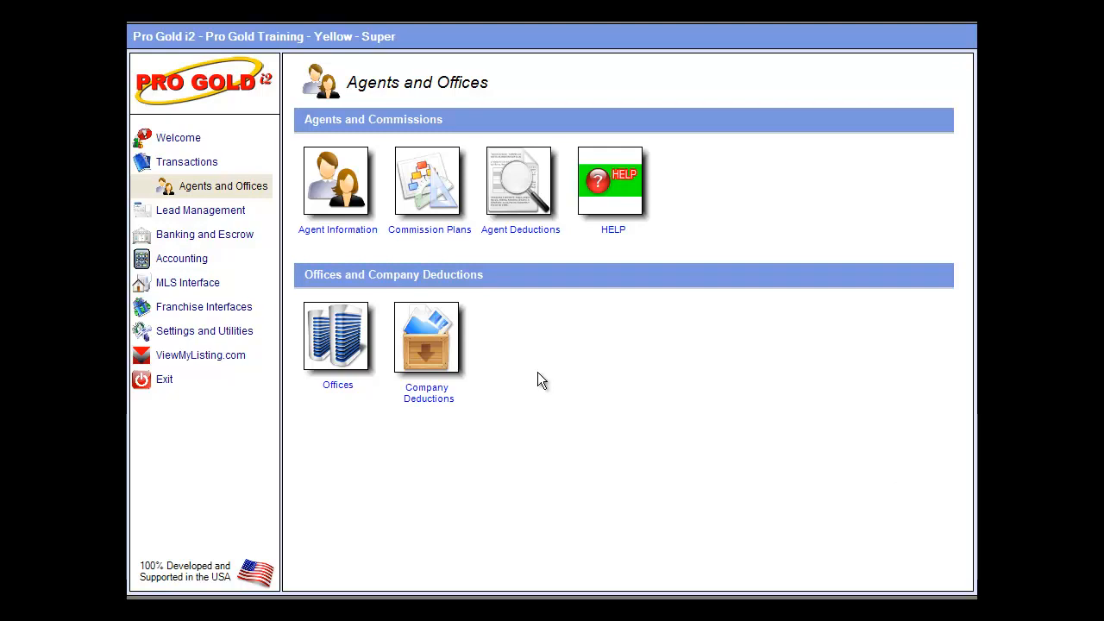
- Check the board name and entity ID in the import settings of the sample agent numbered one, and close the record
double_click(345, 179)
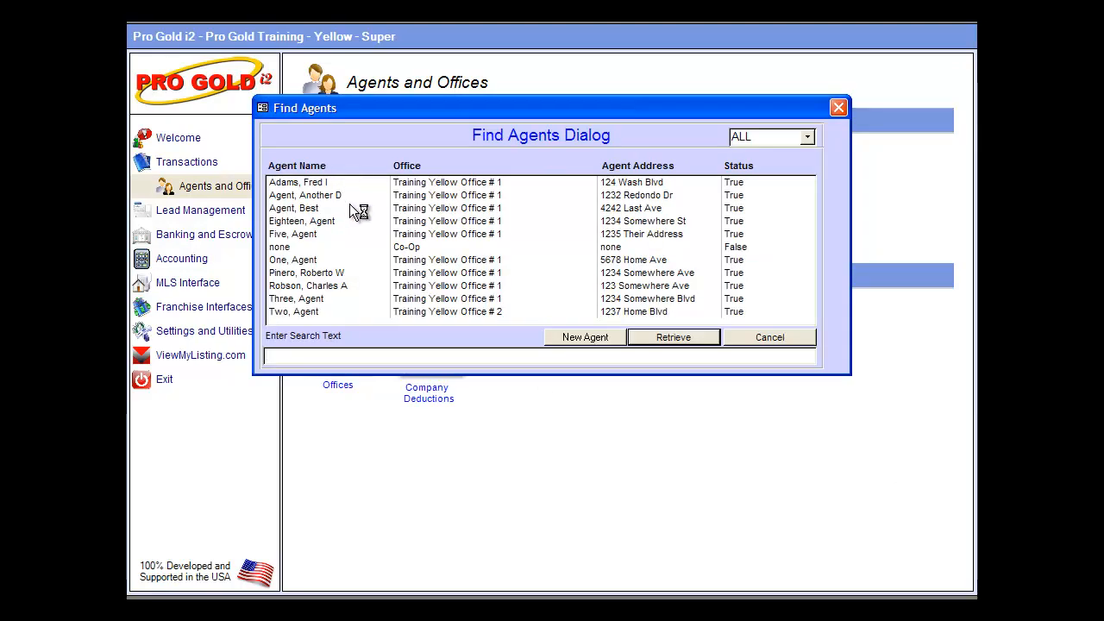
double_click(302, 260)
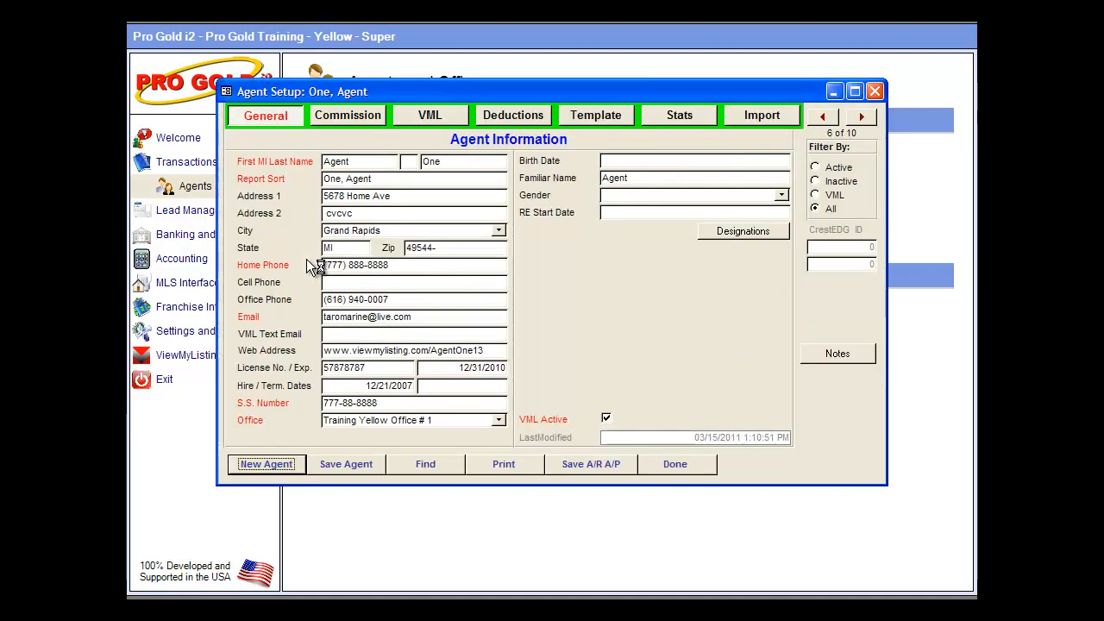
left_click(753, 119)
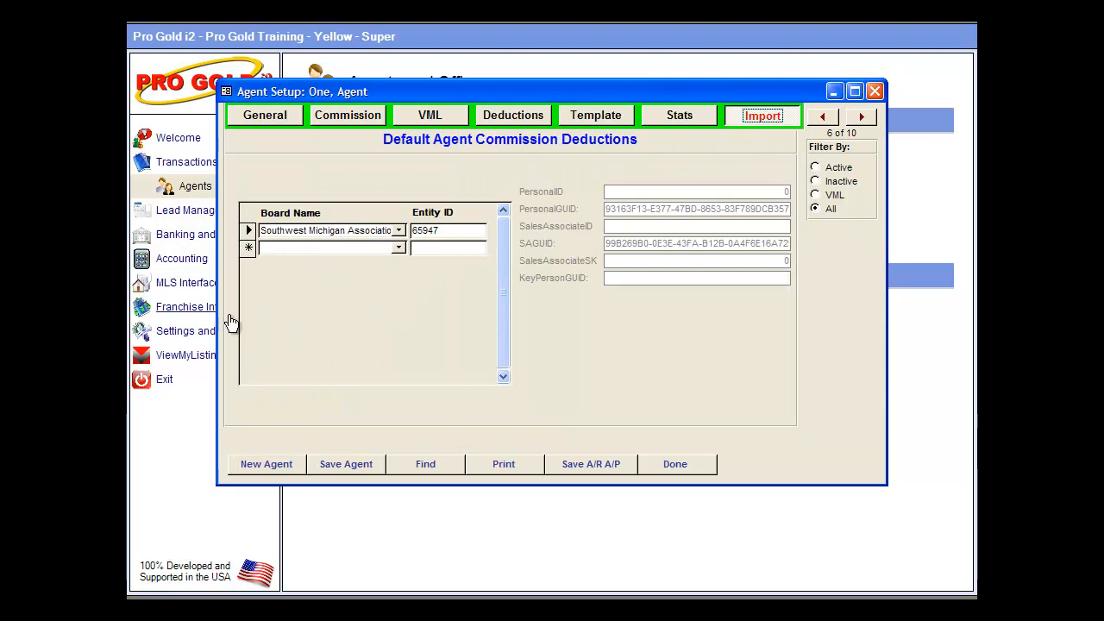
left_click(398, 230)
left_click(391, 204)
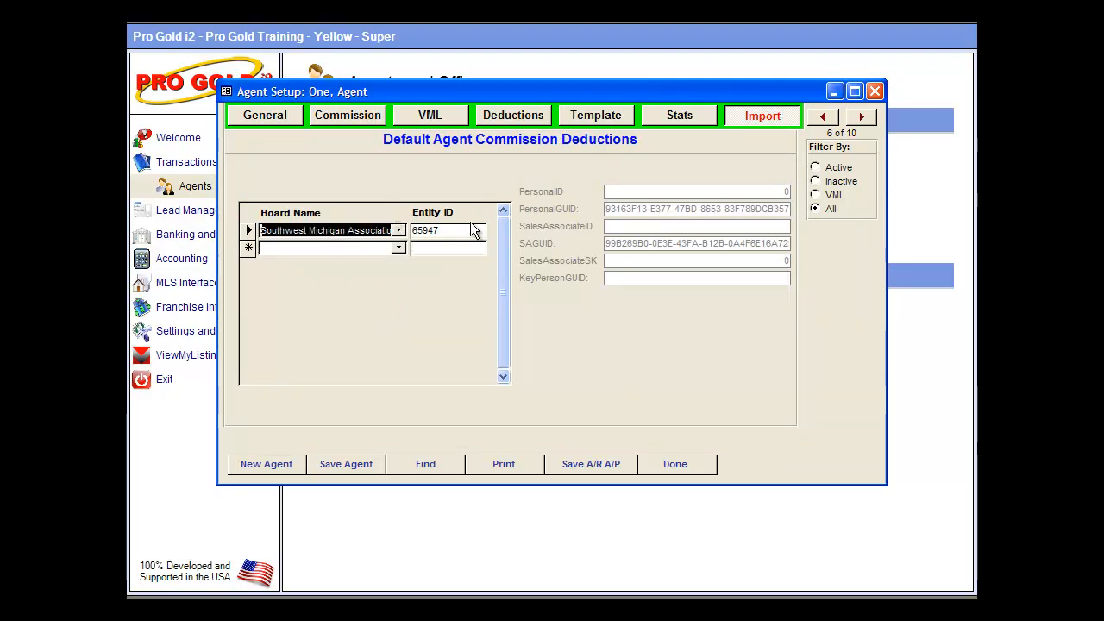
left_click(463, 228)
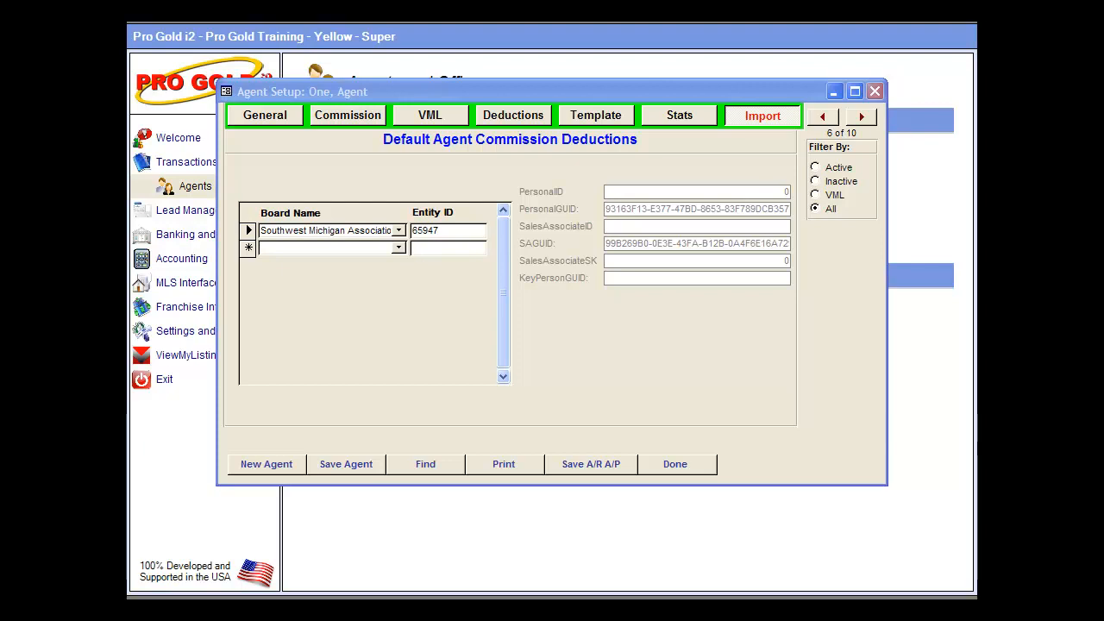
left_click(681, 464)
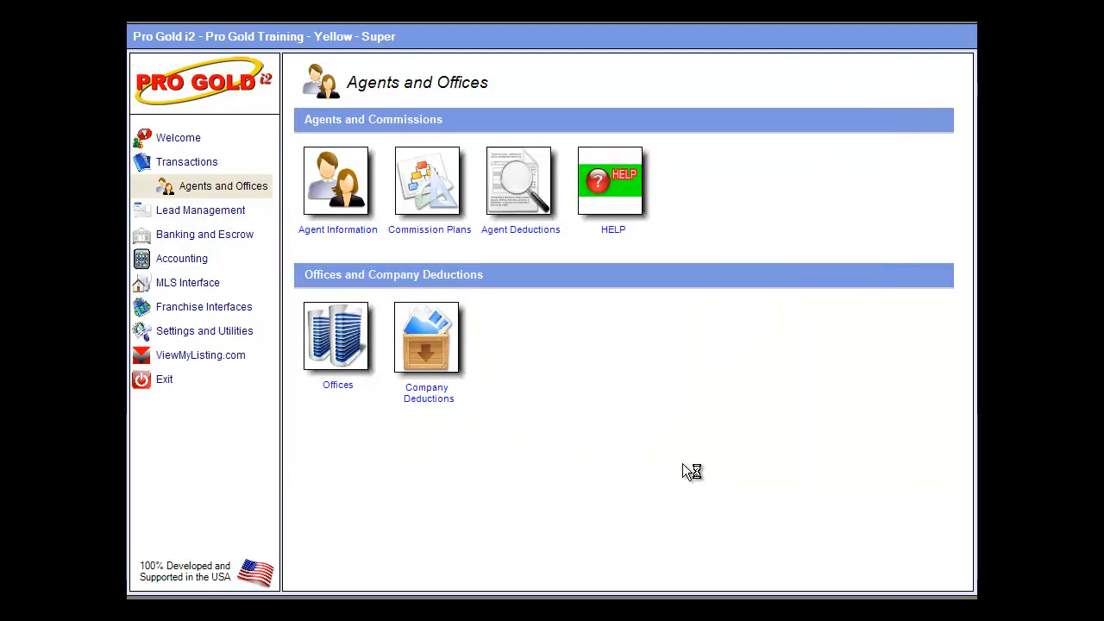
- Open the Southwest Michigan Association of Realtors (RETS) import from the MLS import utility
left_click(175, 285)
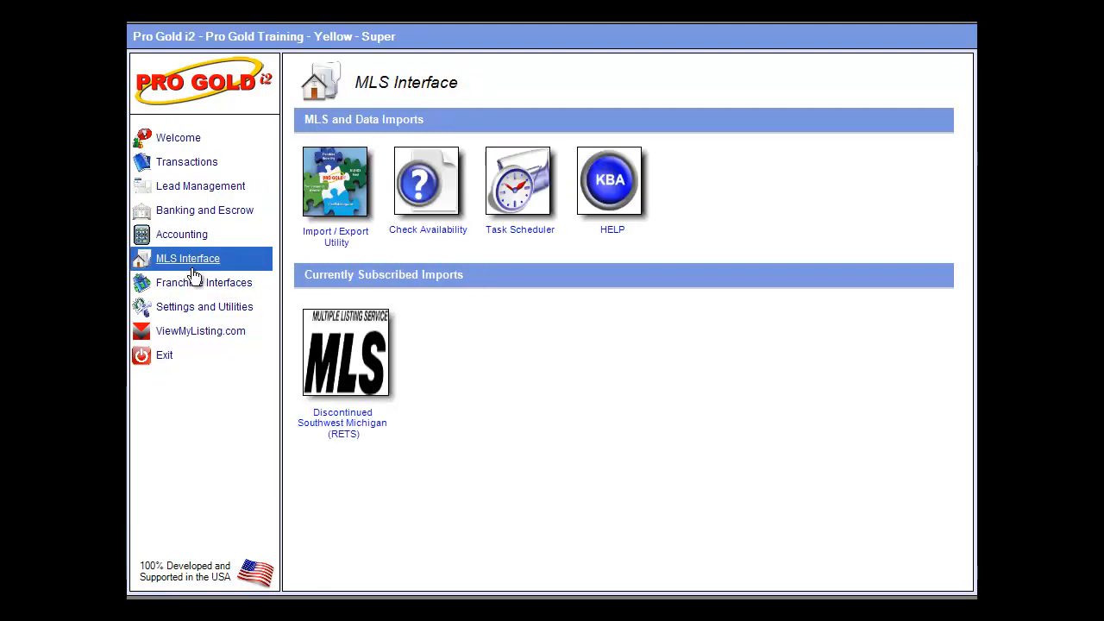
left_click(333, 186)
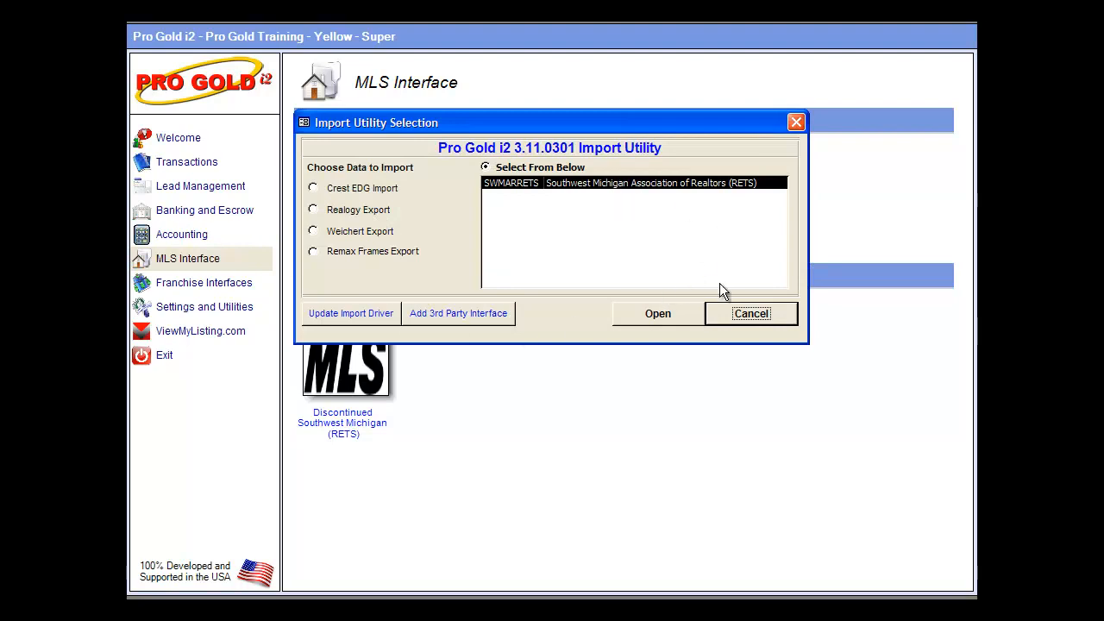
left_click(656, 313)
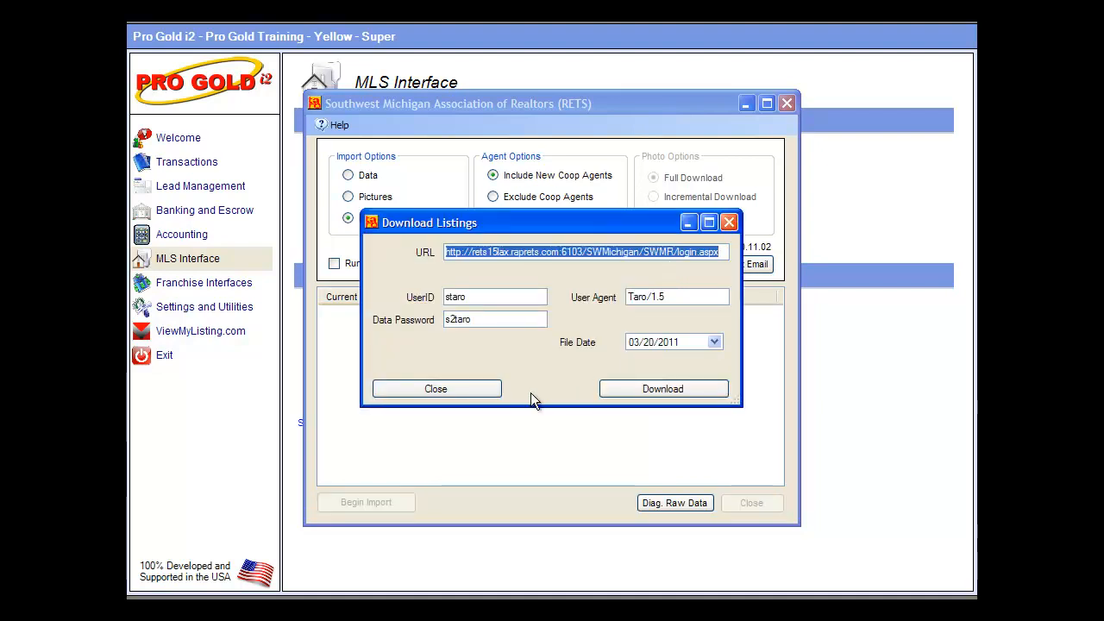
- Review the listing download's login fields and move its dialog aside to check the import, agent and e-mail options behind it
left_click(486, 297)
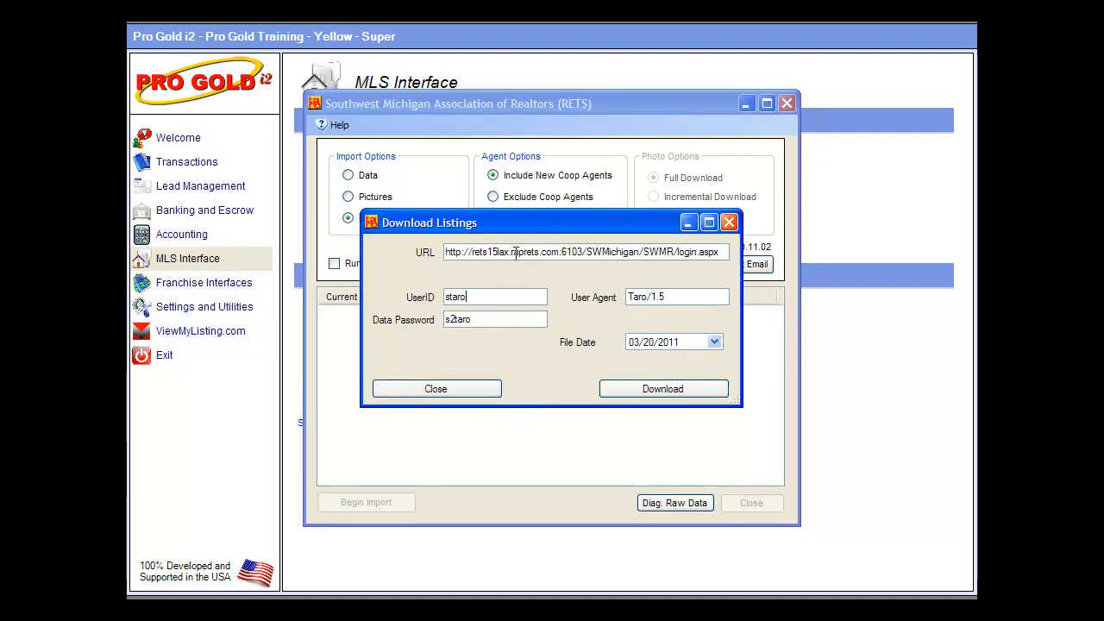
left_click_drag(522, 229, 524, 335)
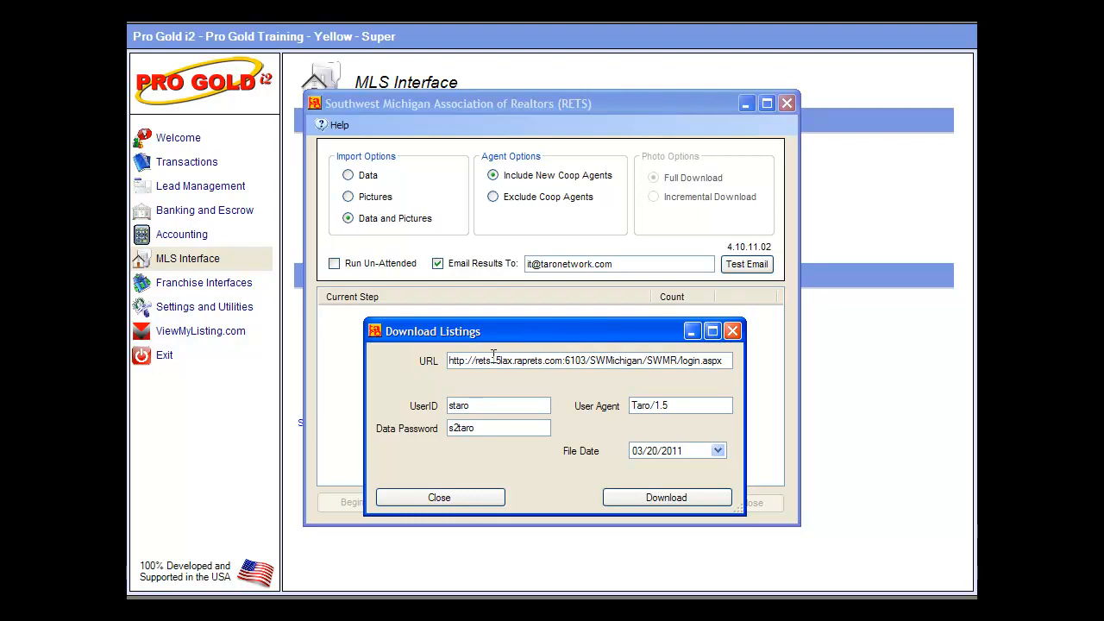
left_click_drag(483, 333, 470, 194)
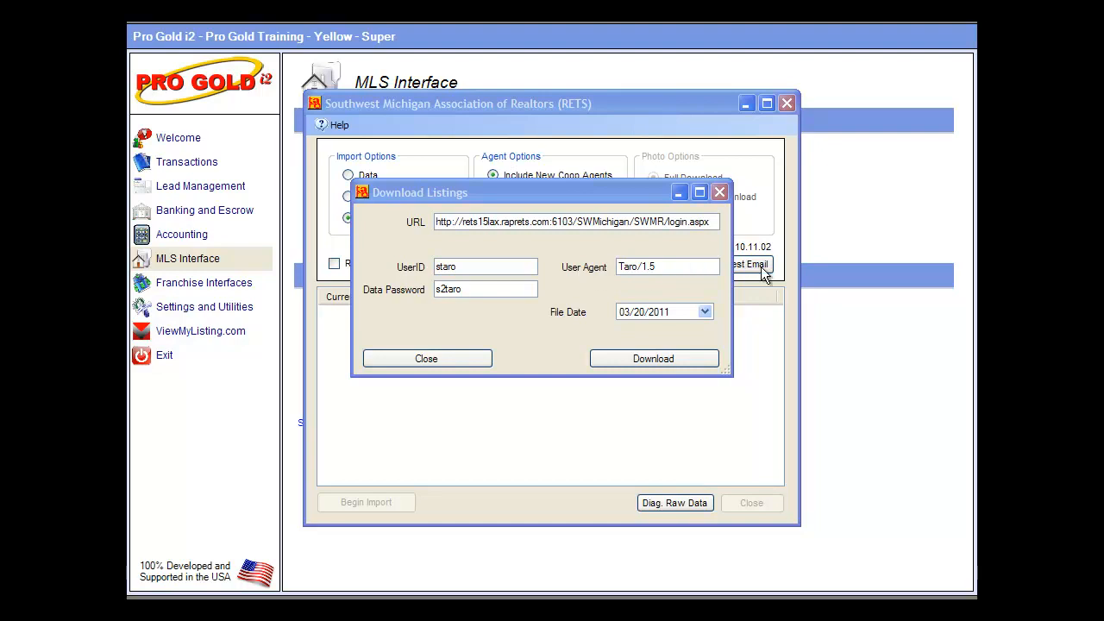
- Set the listing file date to 03/20/2011, and download the listings and their pictures
left_click(706, 312)
left_click(705, 313)
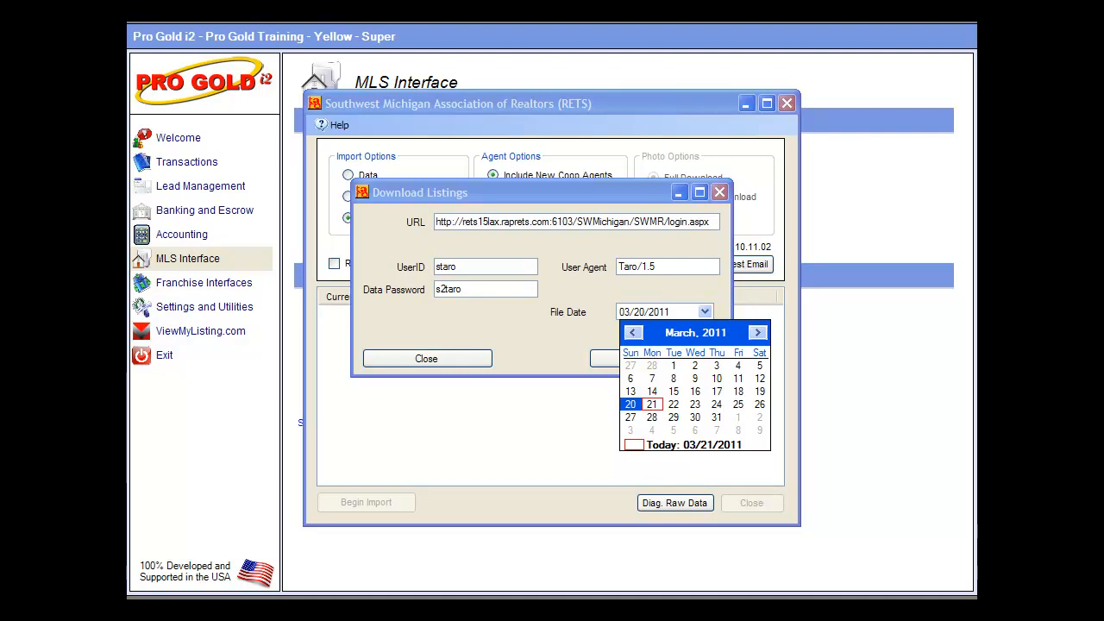
left_click(631, 405)
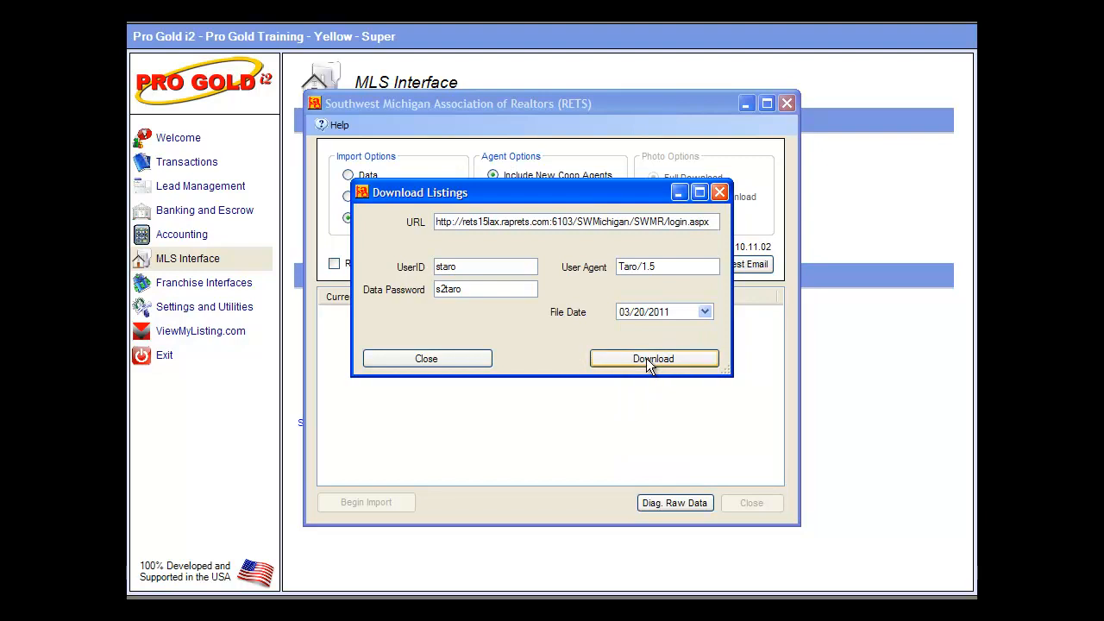
left_click(646, 358)
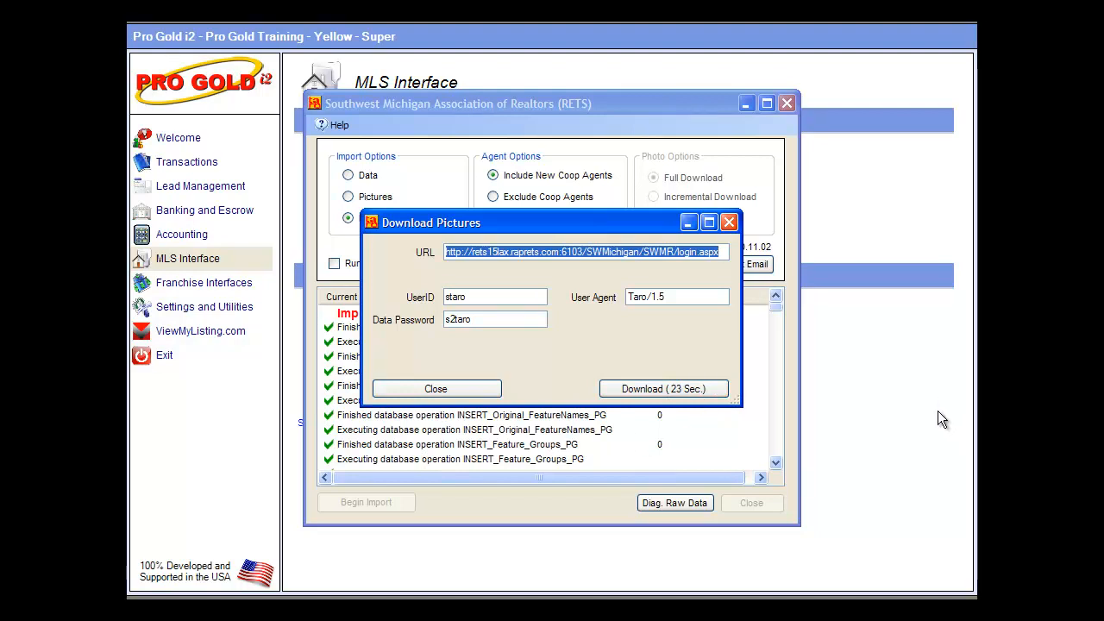
left_click(663, 388)
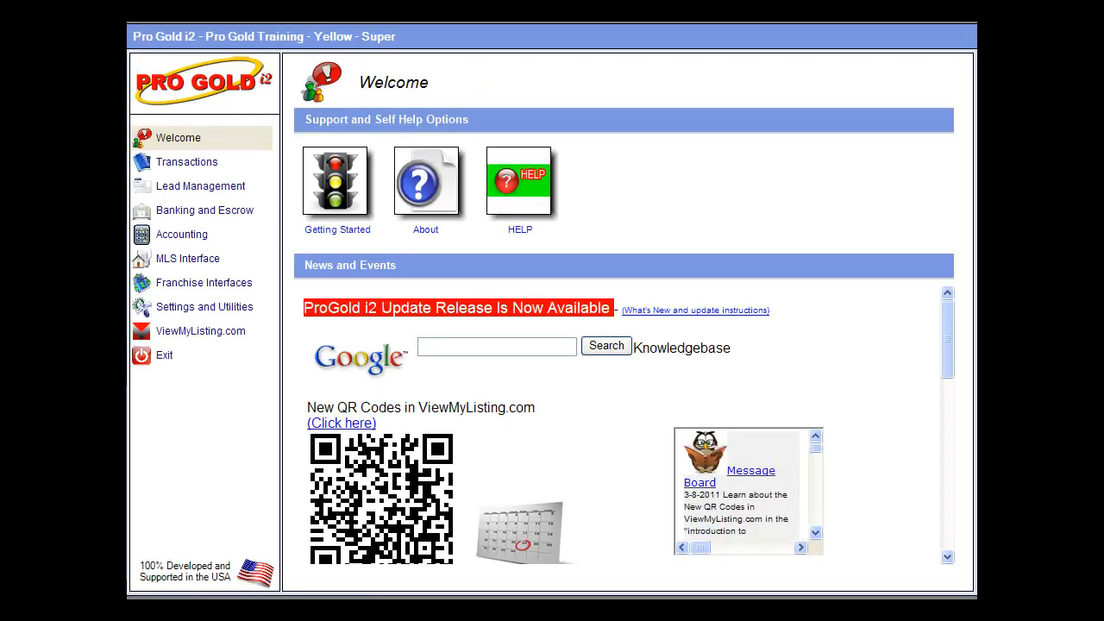
- Open the Southwest Michigan Association of Realtors (RETS) import again and bring up its raw data diagnostic search
left_click(183, 259)
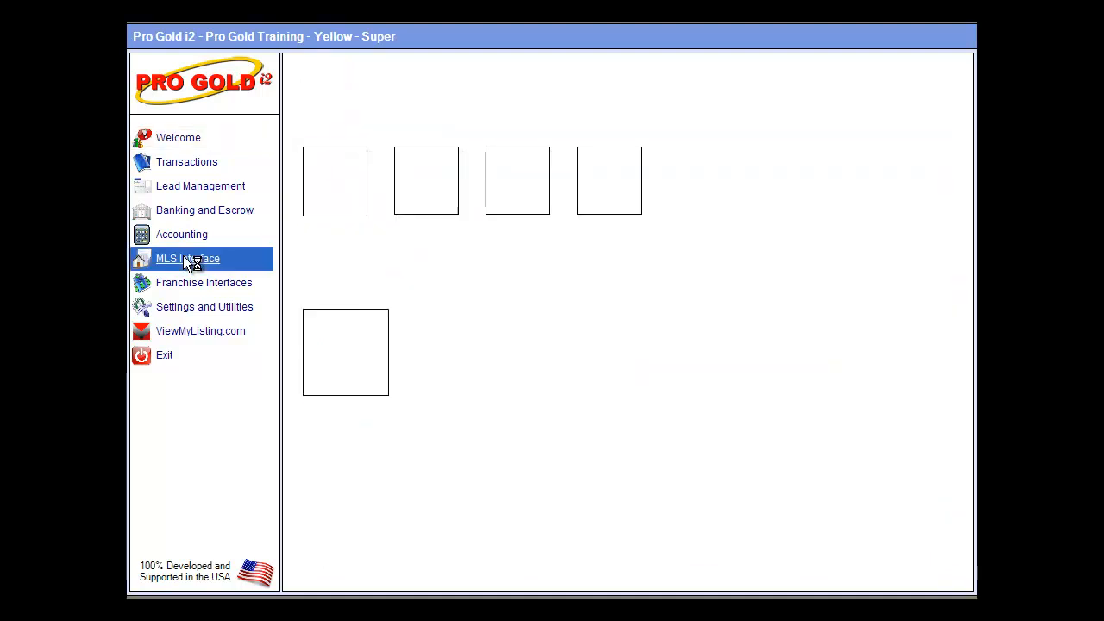
left_click(336, 195)
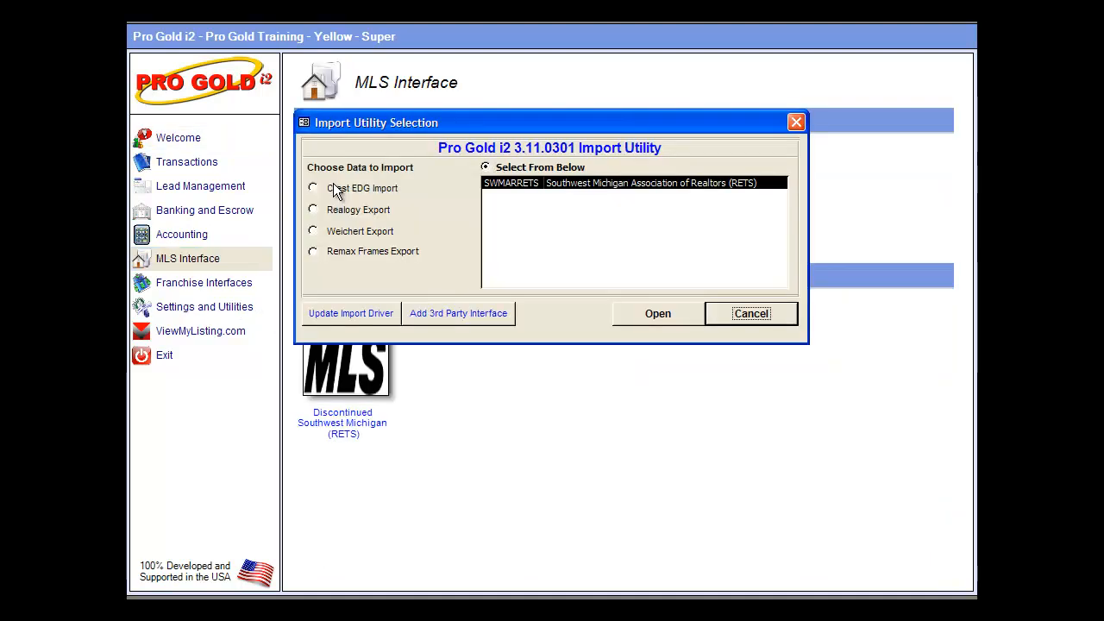
left_click(658, 316)
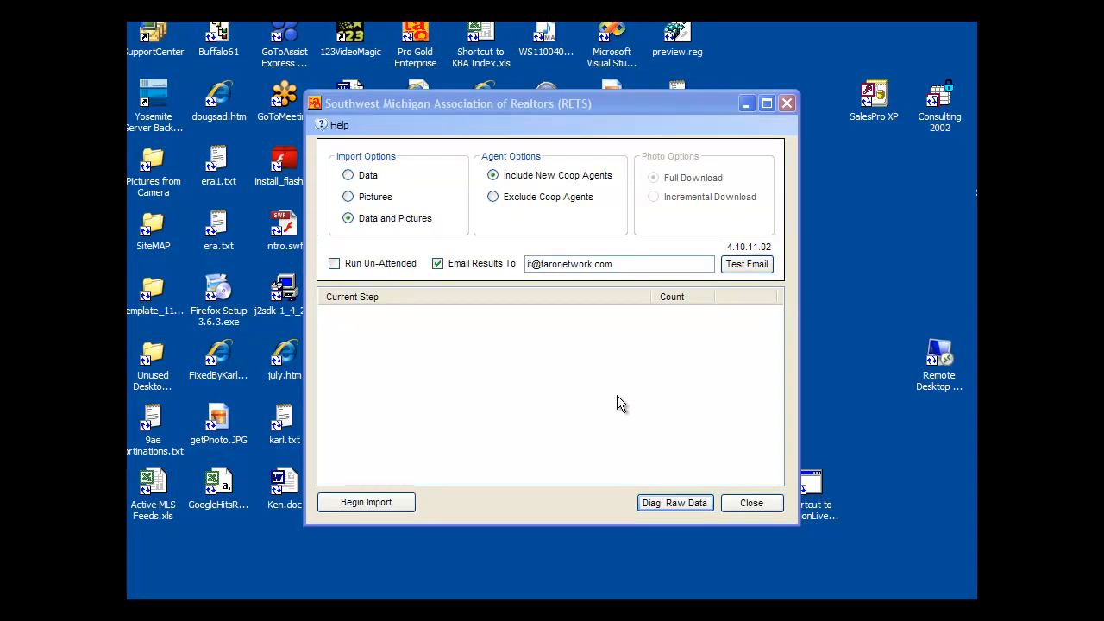
left_click(671, 502)
left_click(345, 119)
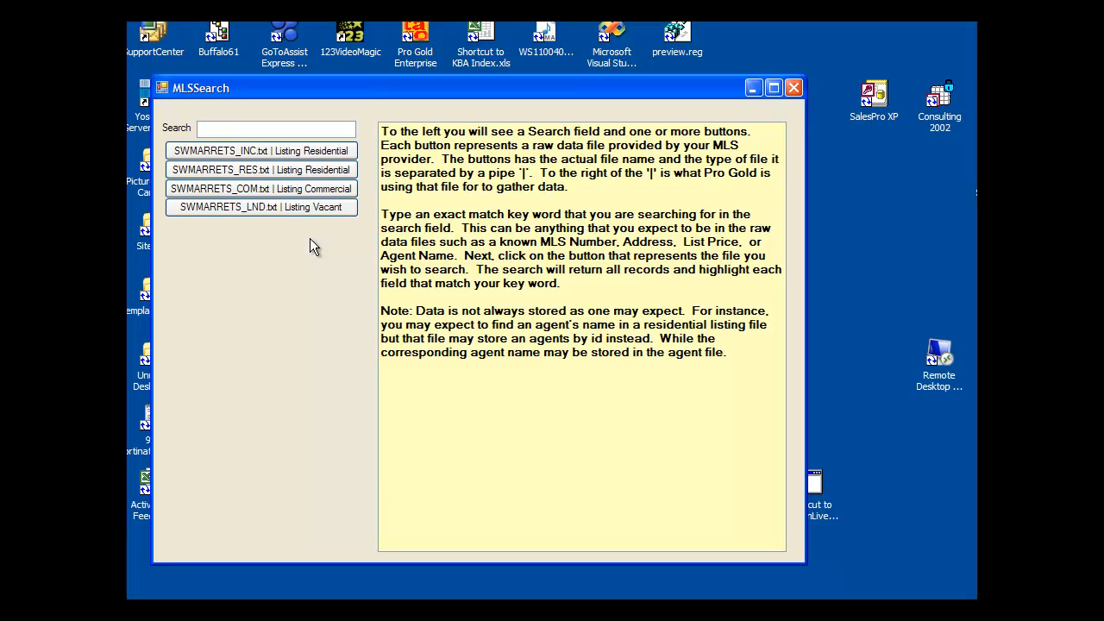
- Search the SWMARRETS_LND.txt vacant listing raw data for 12212323, and dismiss the resulting message
left_click(222, 125)
type("12212323")
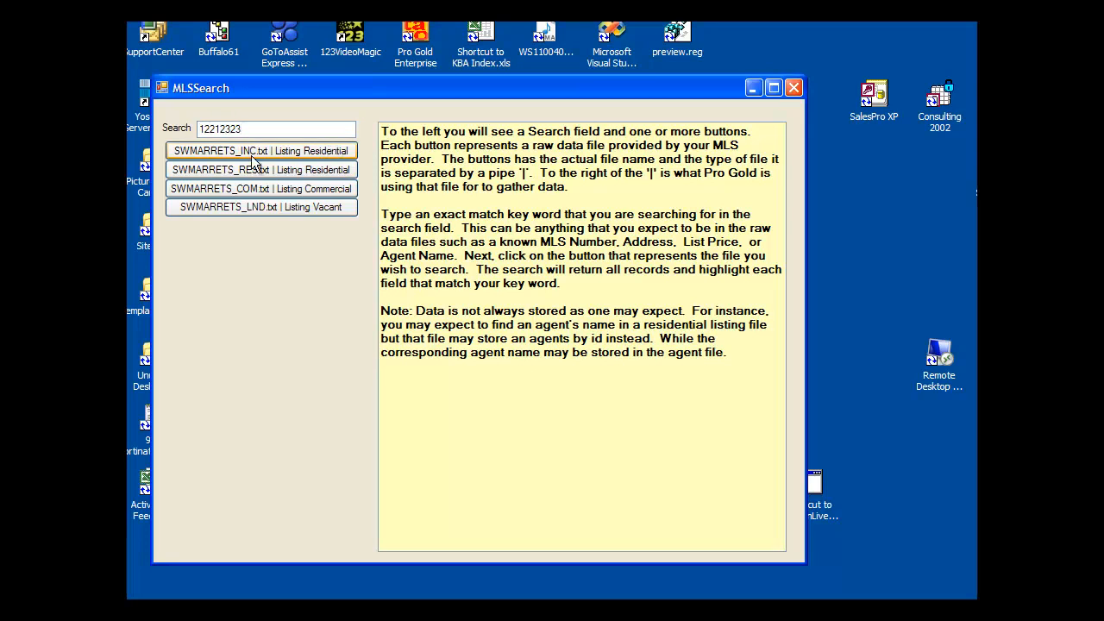
left_click(320, 207)
left_click(556, 369)
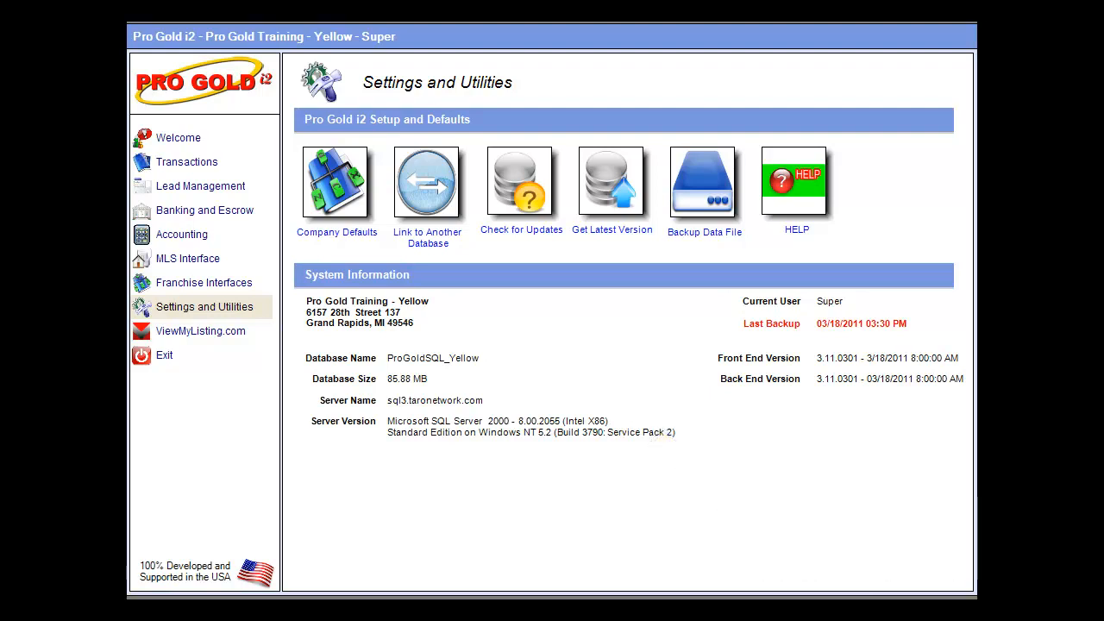
- Launch the Pro Gold utilities and open the Task Scheduler for the MLS interface
right_click(920, 612)
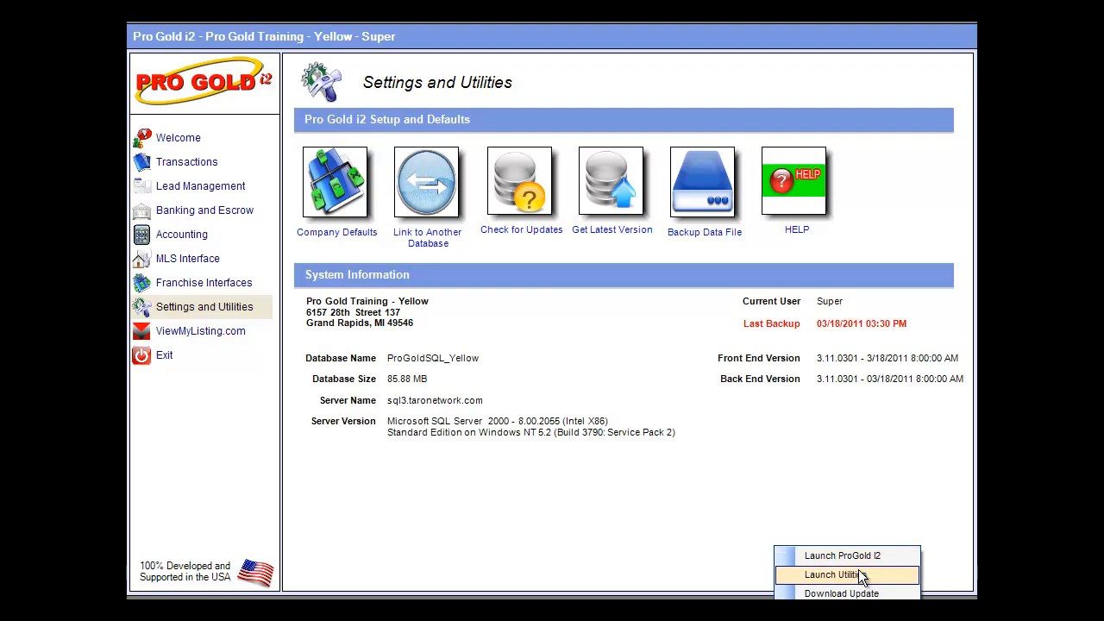
left_click(841, 593)
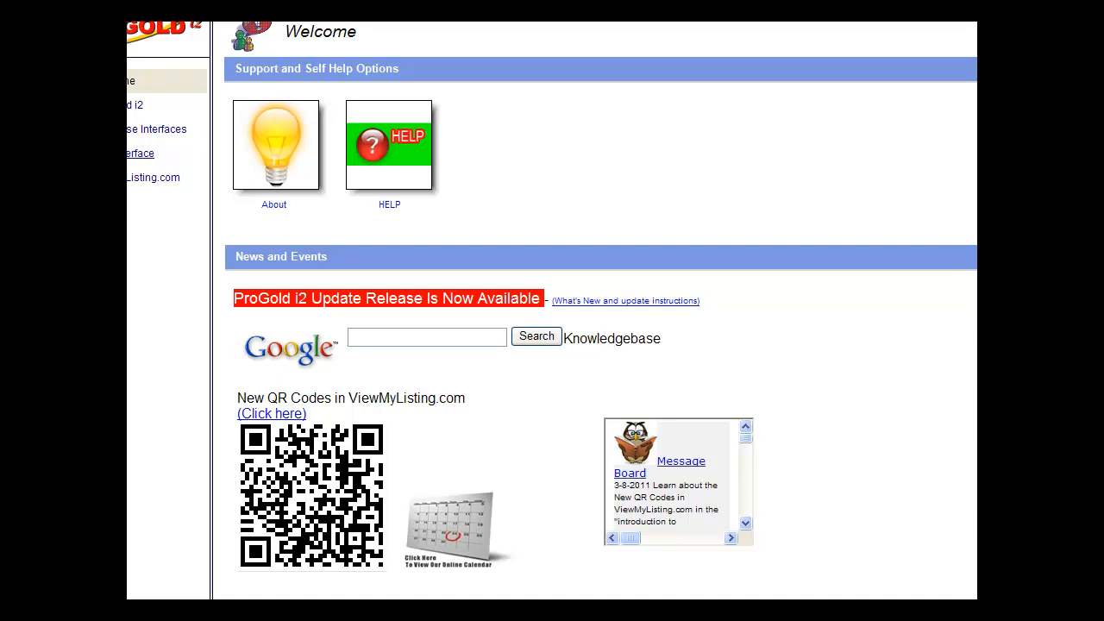
left_click(141, 152)
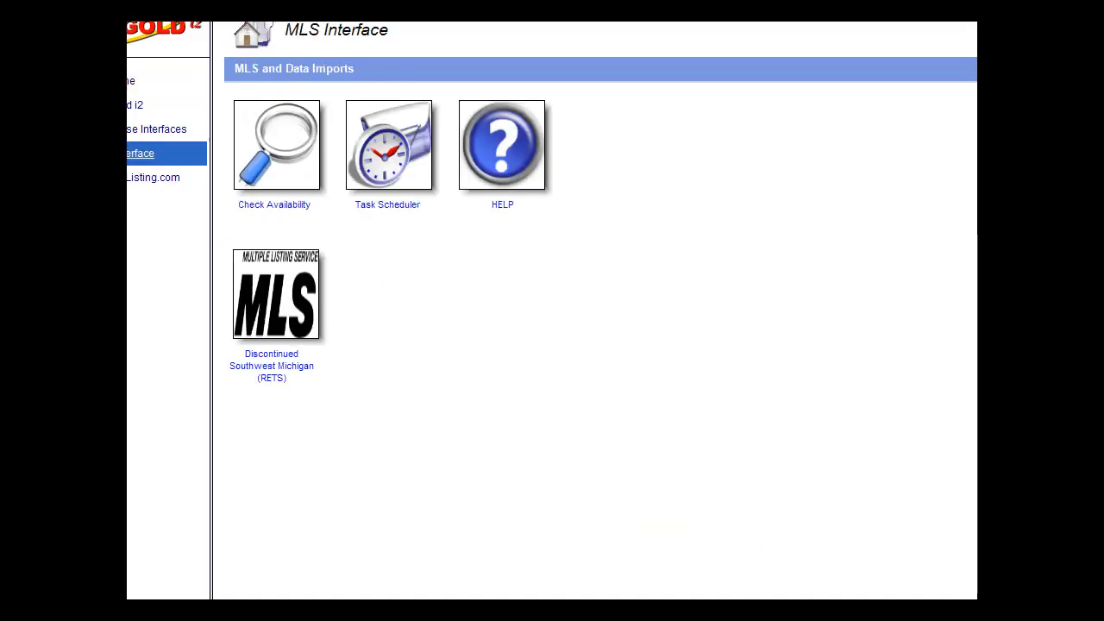
left_click(388, 160)
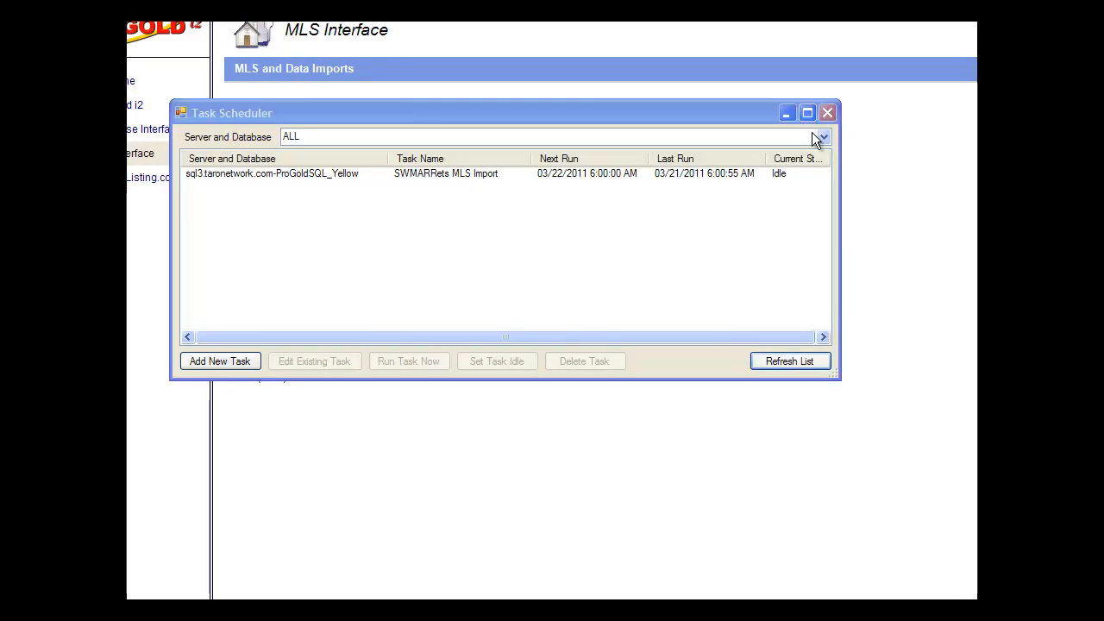
- Filter the scheduled tasks to the sql3.taronetwork.com-ProGoldSQL_Yellow database, and open the SWMARRets MLS Import task for editing
left_click(821, 136)
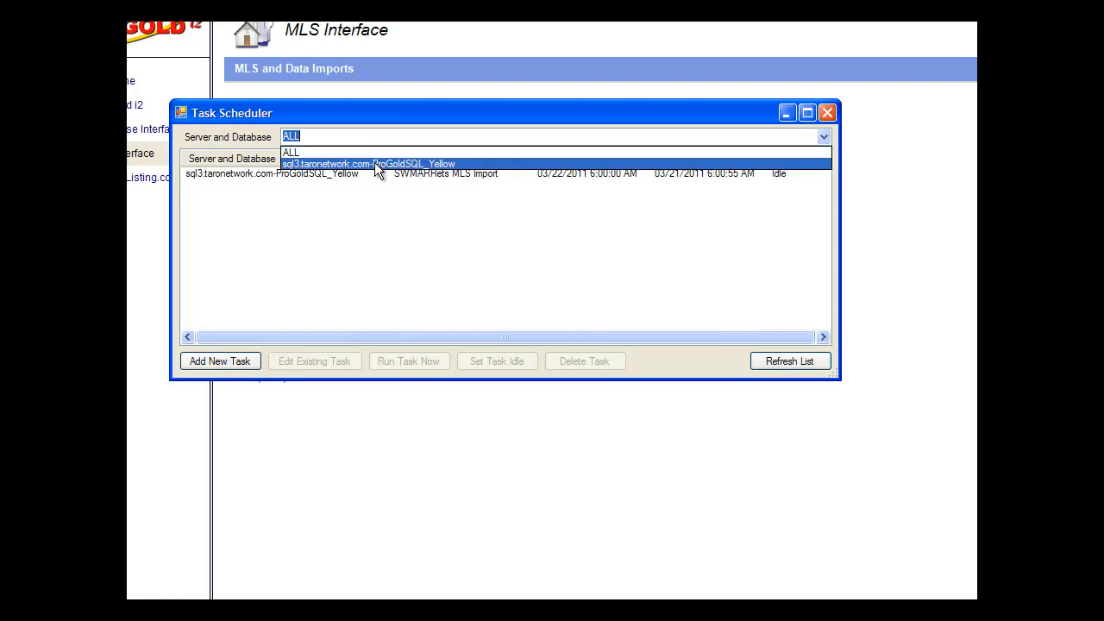
left_click(374, 162)
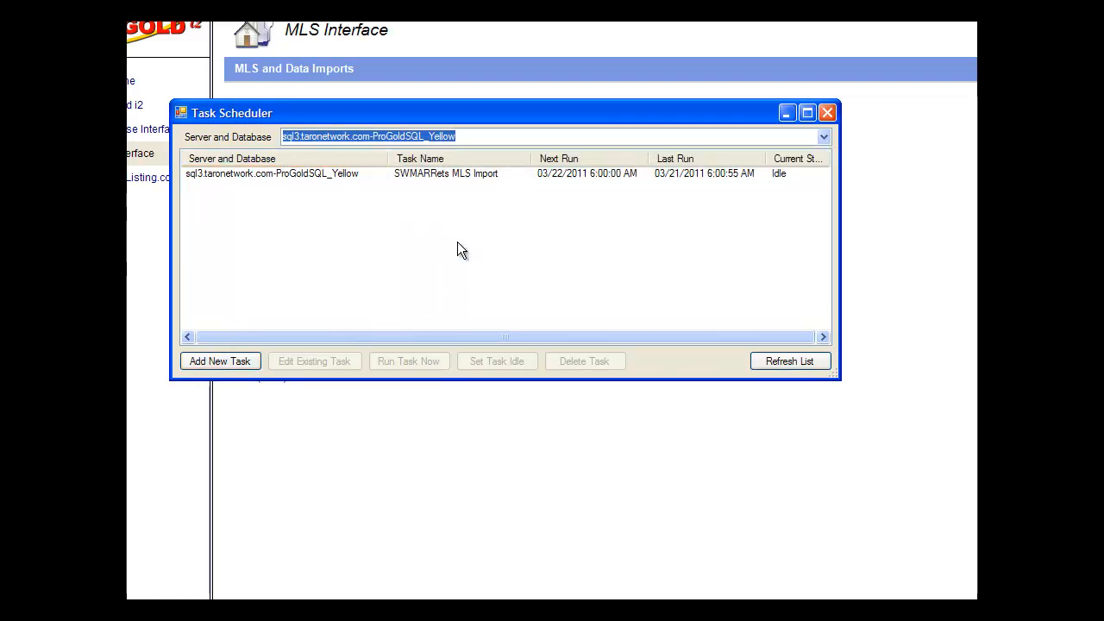
left_click(291, 172)
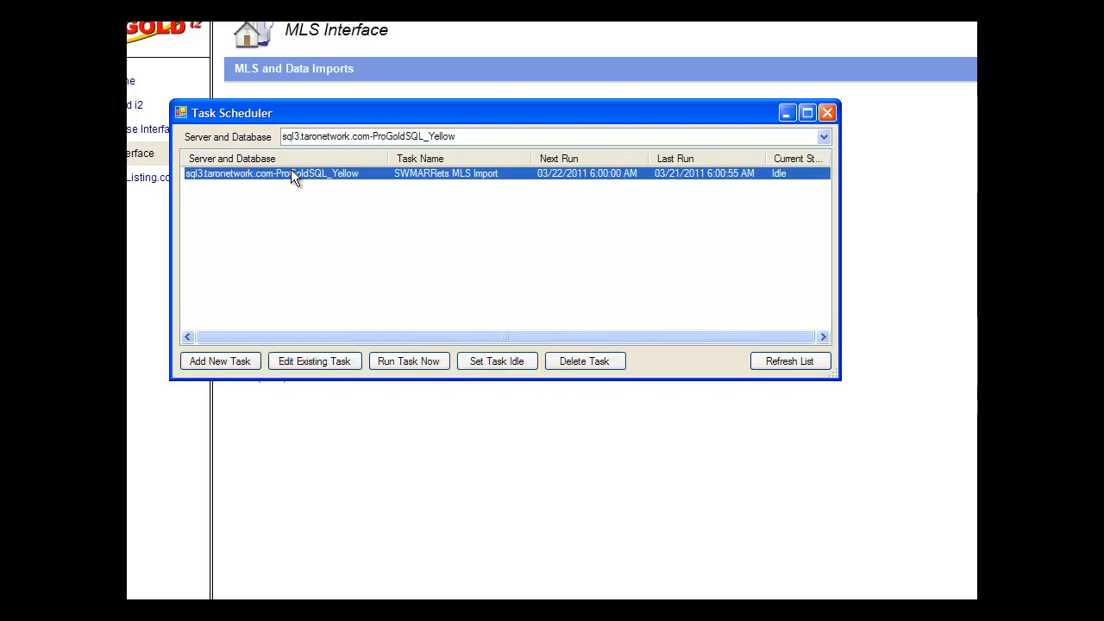
left_click(307, 360)
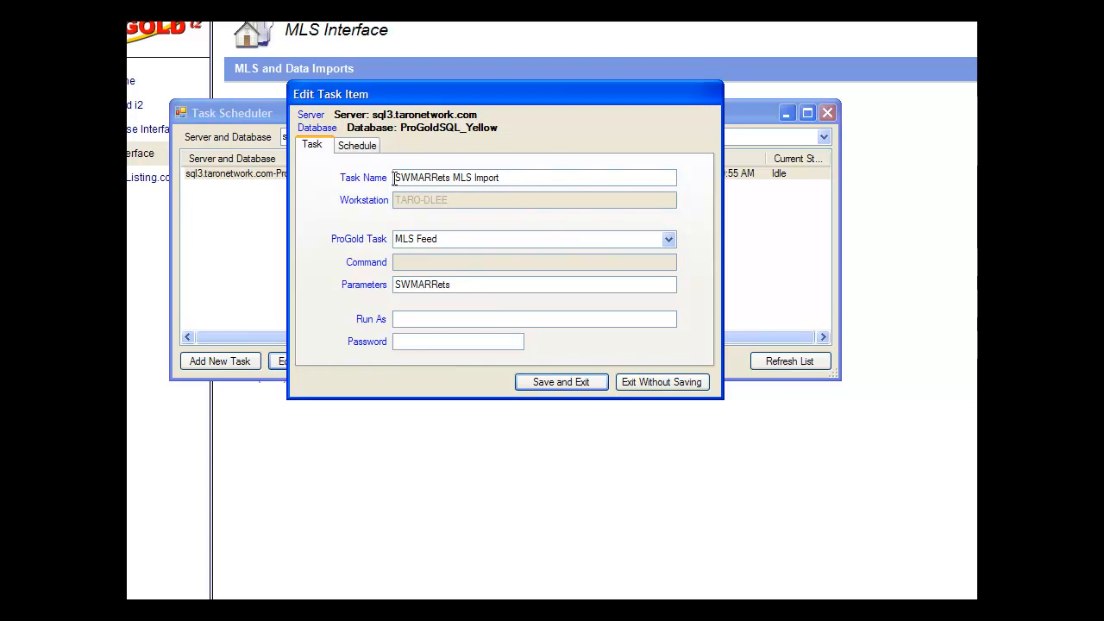
- Review the import task's ProGold task type and its schedule, save the task, and close the Task Scheduler
left_click(668, 238)
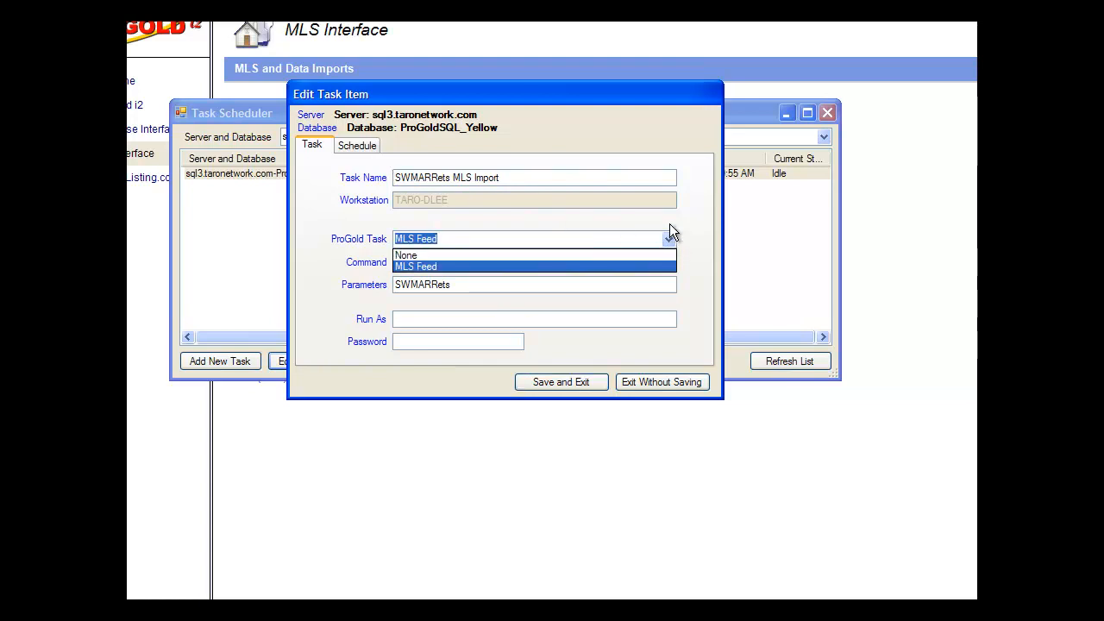
left_click(669, 224)
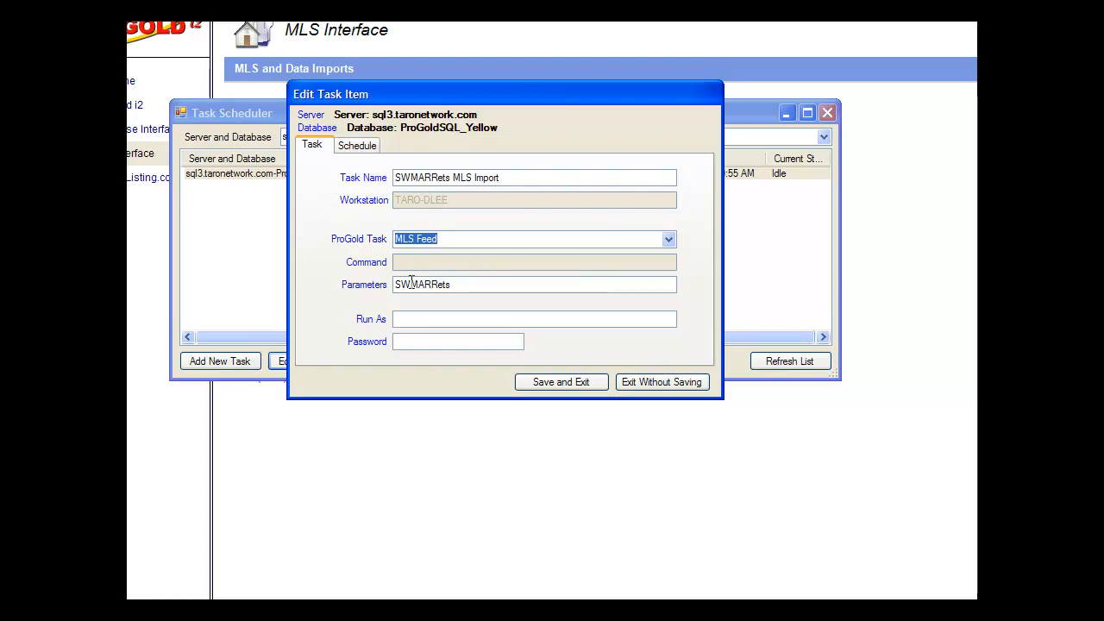
left_click(355, 146)
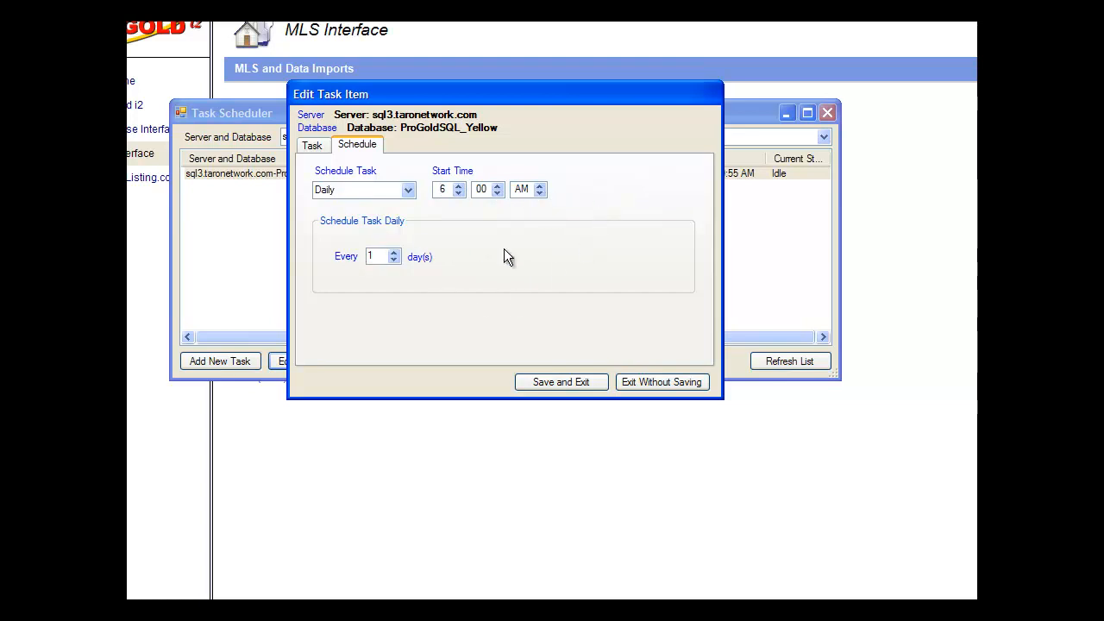
left_click(563, 382)
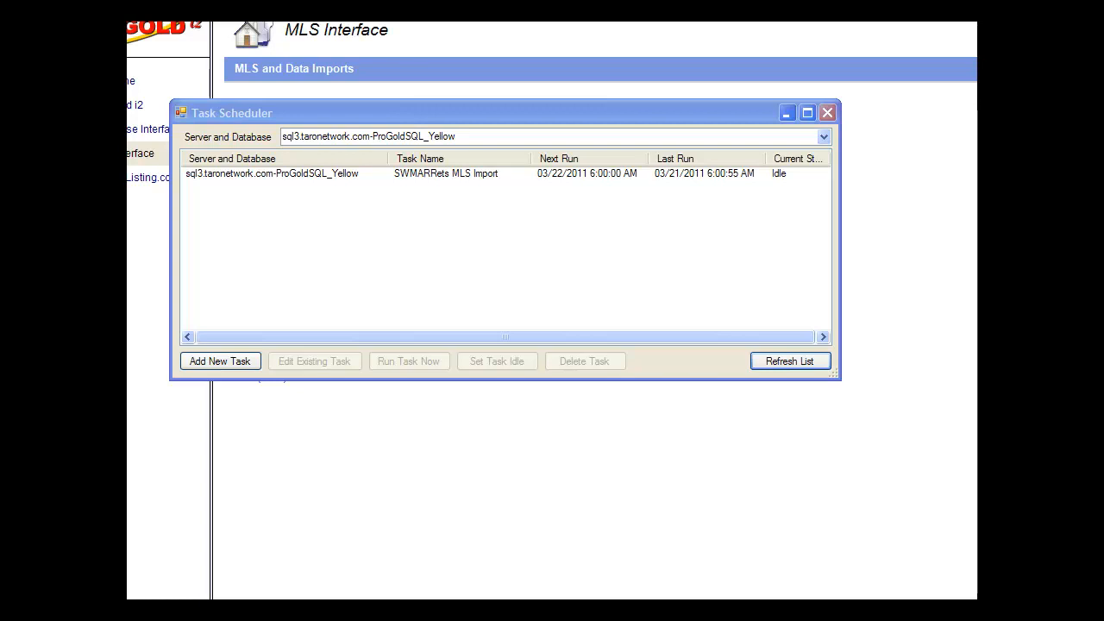
left_click(827, 113)
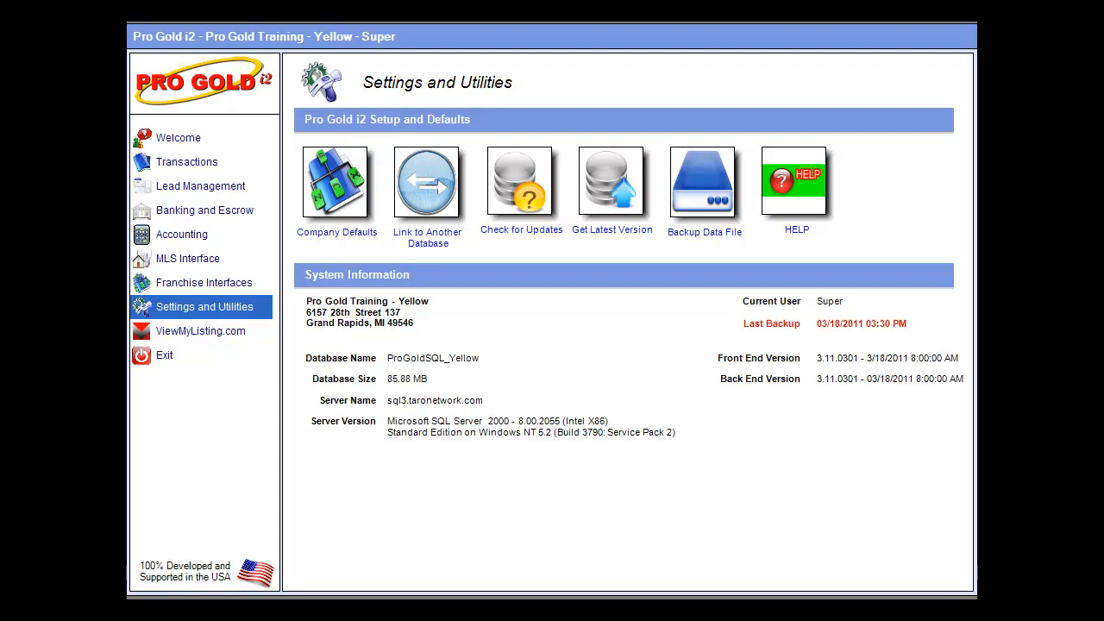
- Relaunch the Pro Gold utilities, reopen the MLS Task Scheduler, and widen its window to show the full task columns
right_click(920, 606)
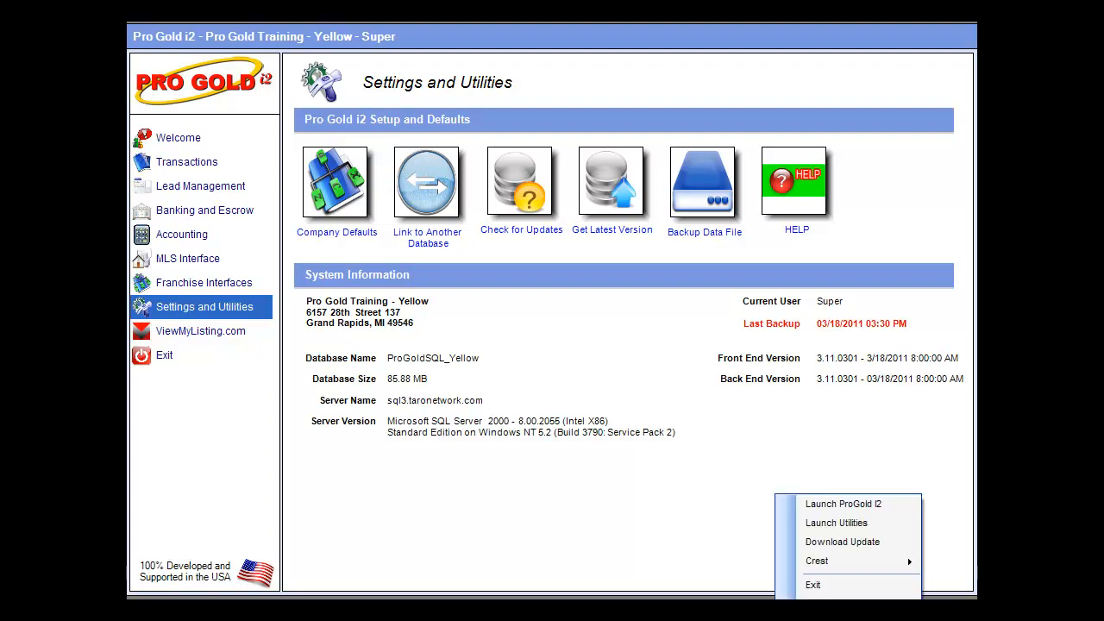
left_click(864, 523)
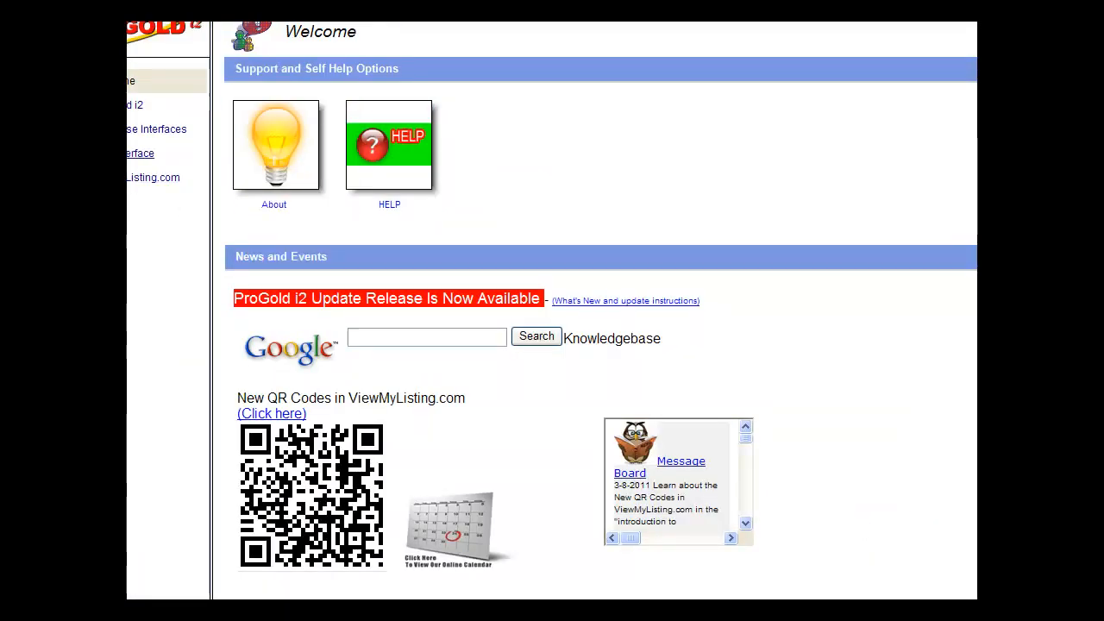
left_click(129, 153)
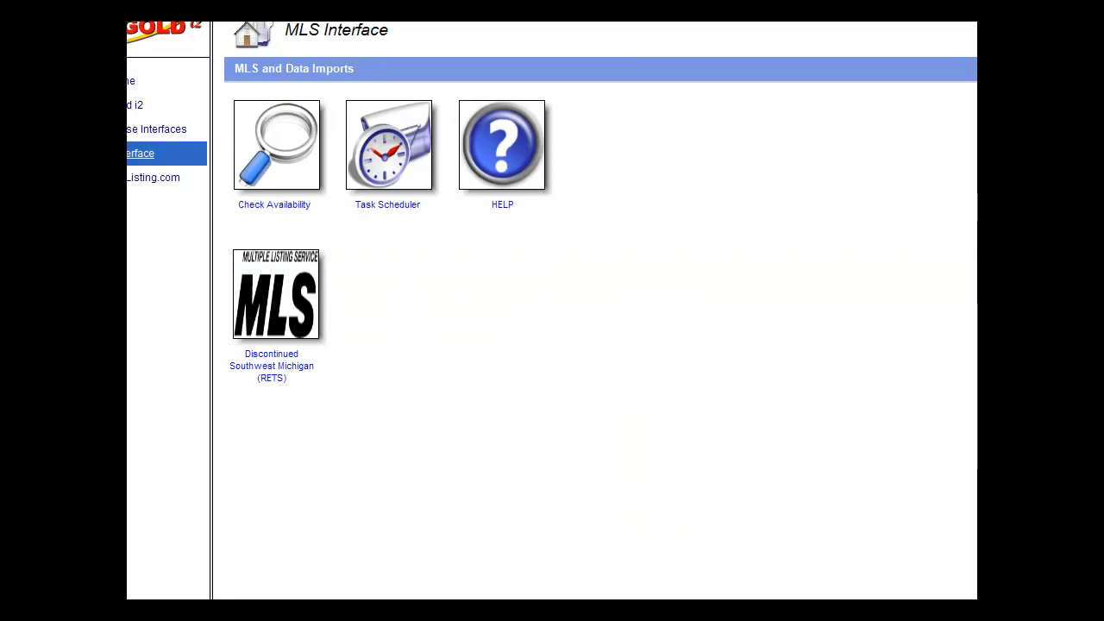
left_click(349, 148)
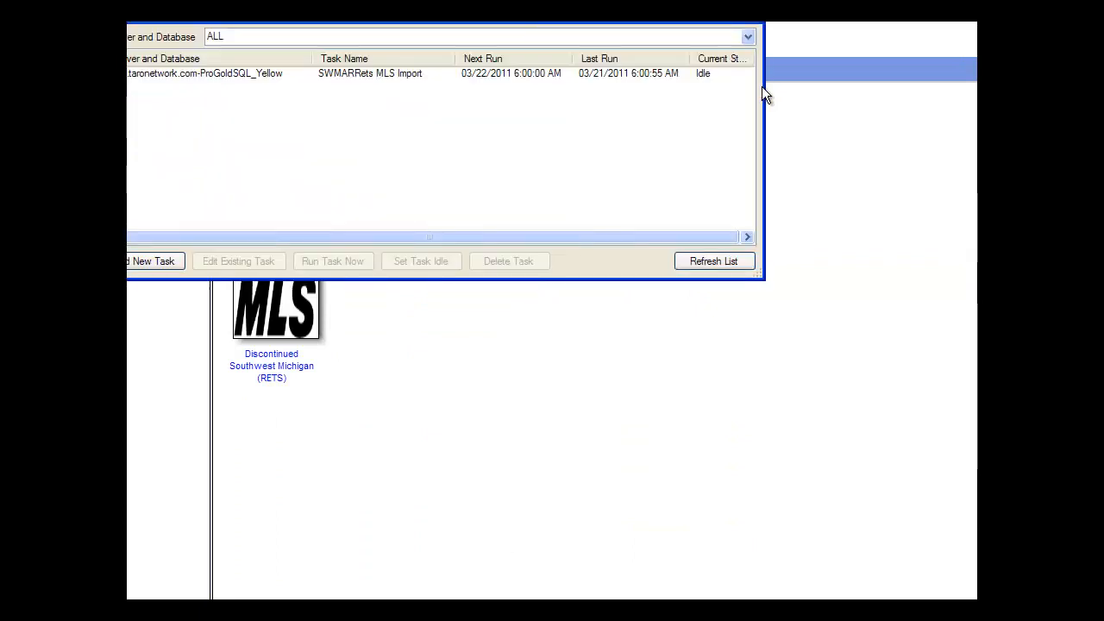
left_click_drag(762, 87, 946, 111)
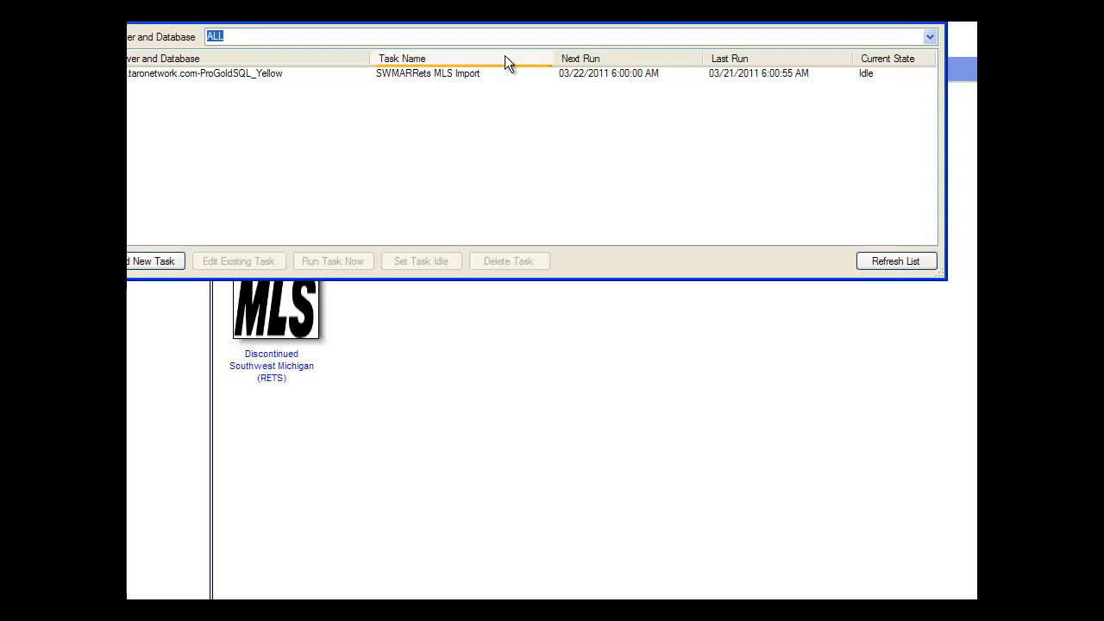
- Set the SWMARRets MLS Import task to idle, dismiss the message, and close the Task Scheduler
left_click(436, 75)
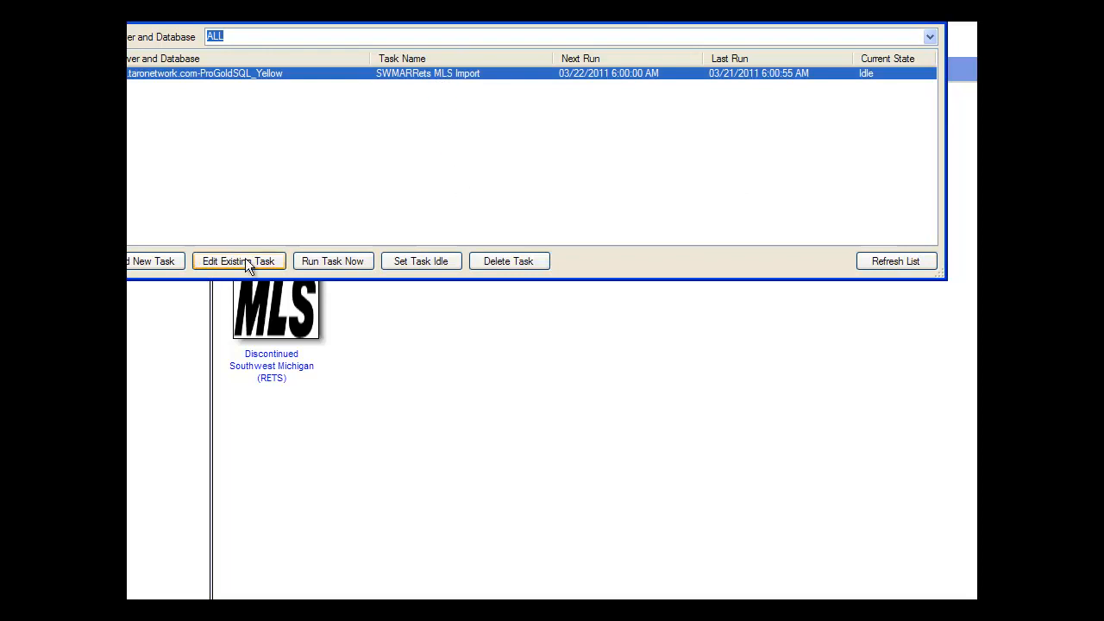
left_click(441, 259)
left_click(502, 360)
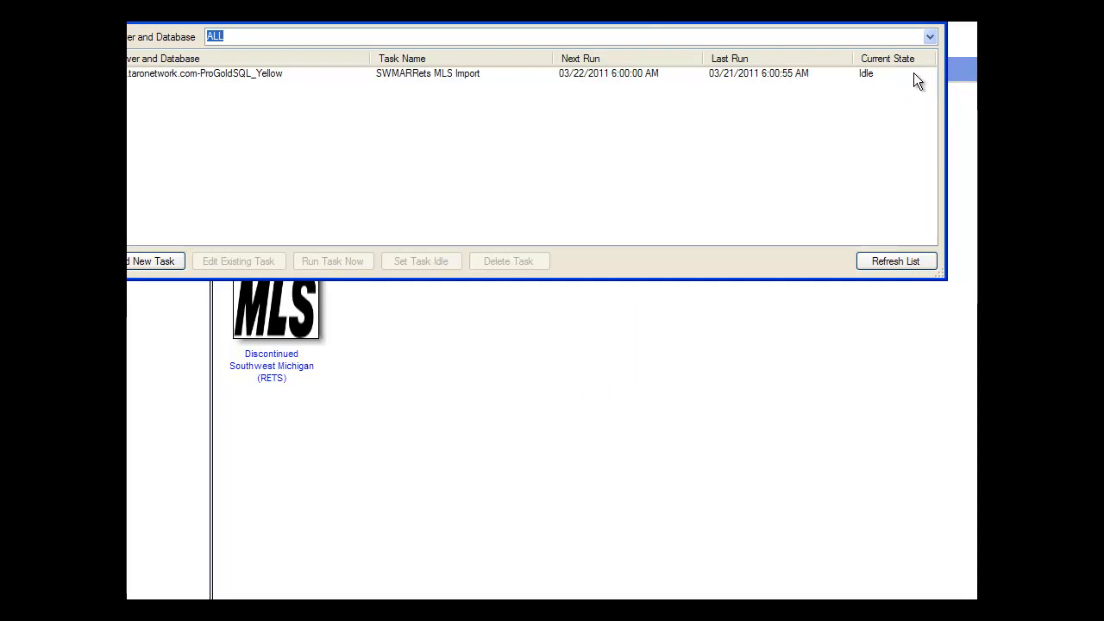
left_click(938, 16)
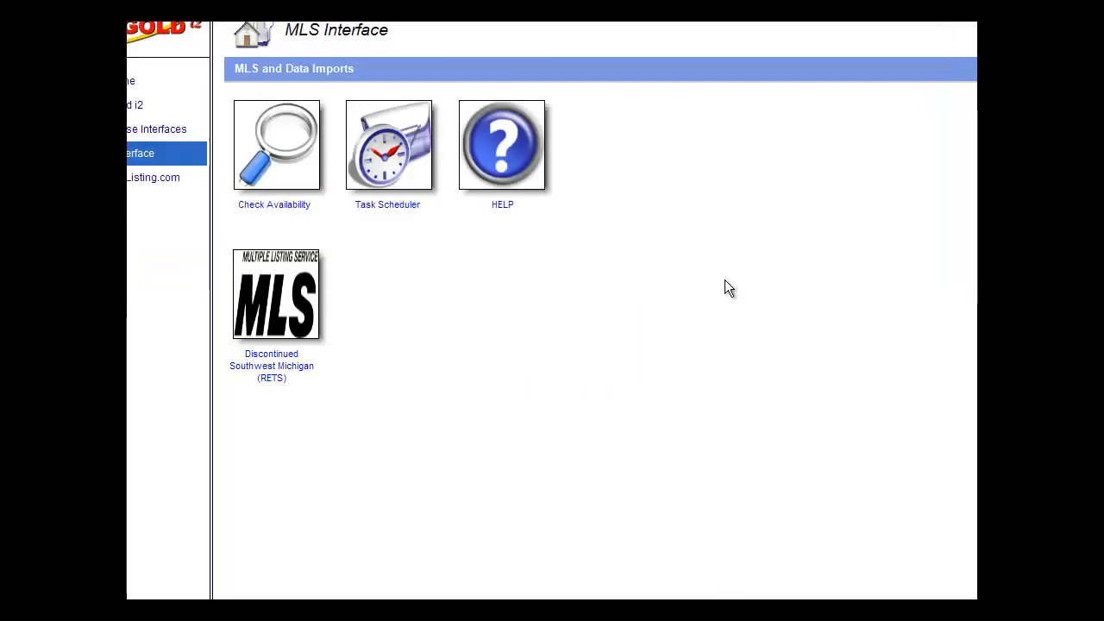